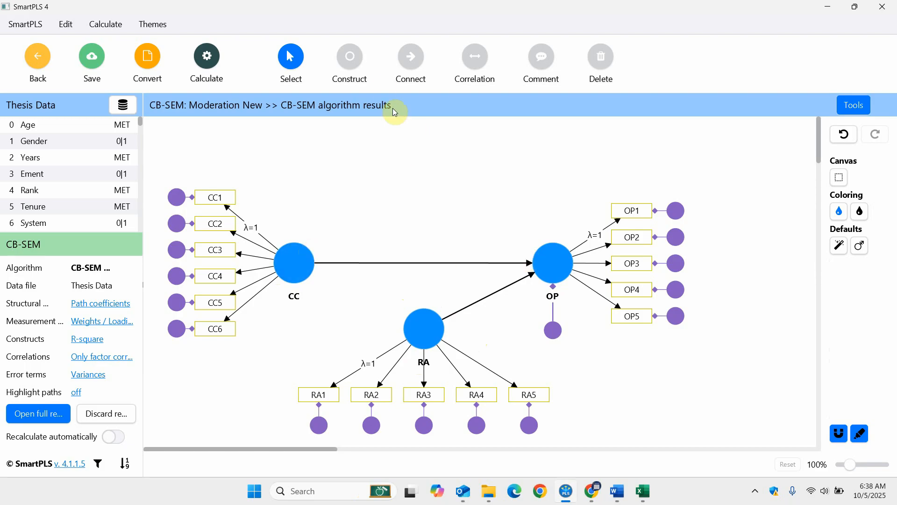
Connect RA to the CC–OP path as a moderating effect in the structural model.
click(410, 61)
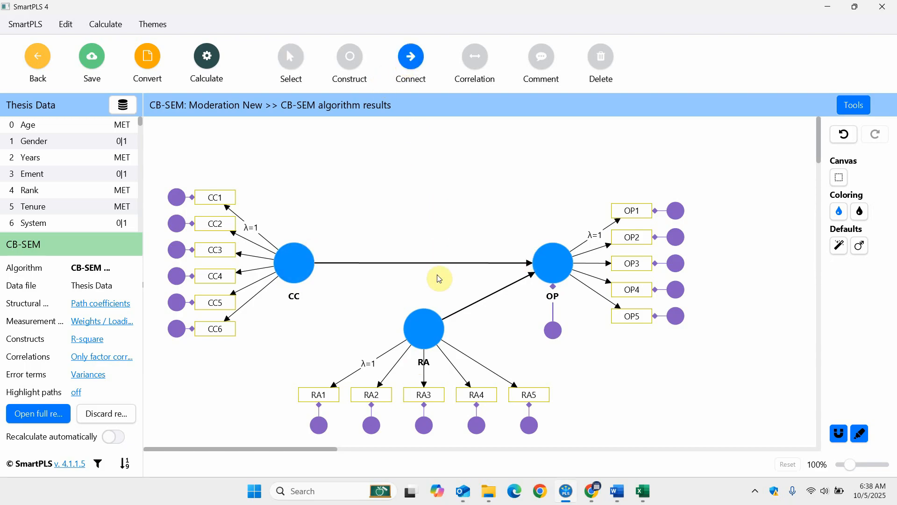
click(427, 322)
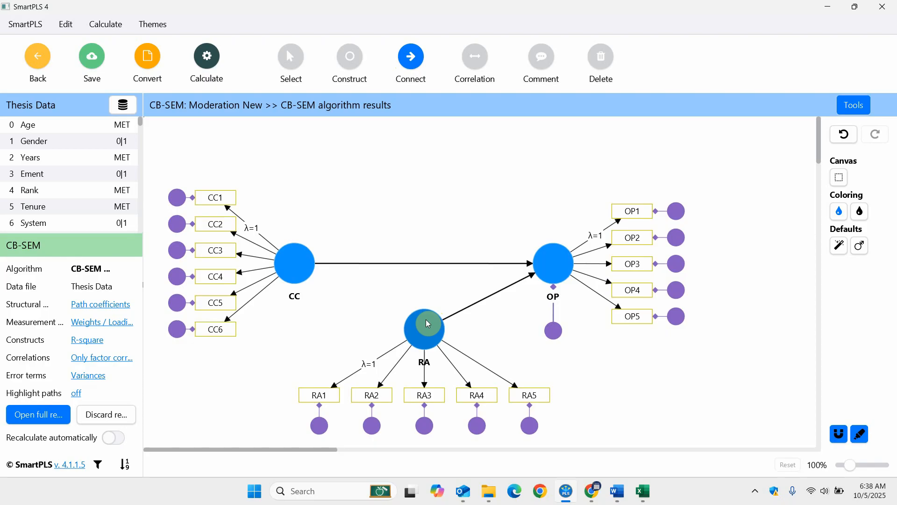
click(426, 263)
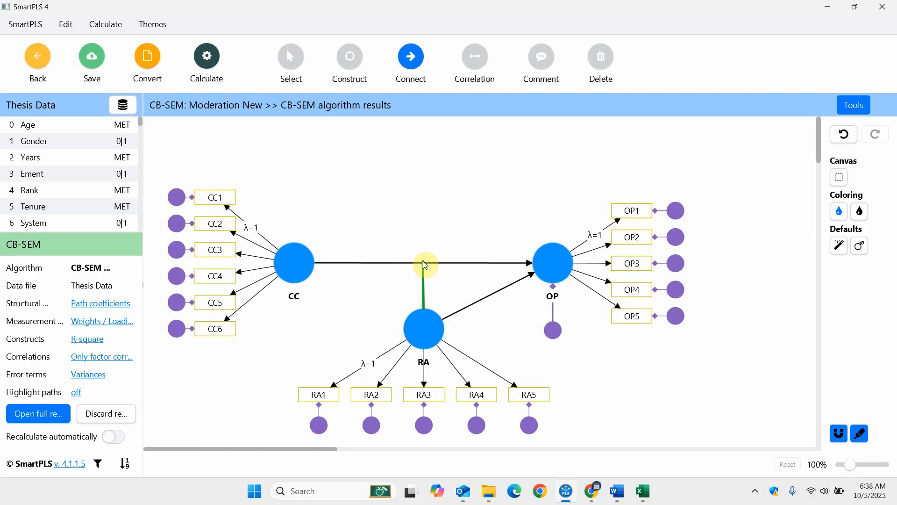
click(422, 263)
Run the CB-SEM algorithm with the default setup and open its report.
click(208, 66)
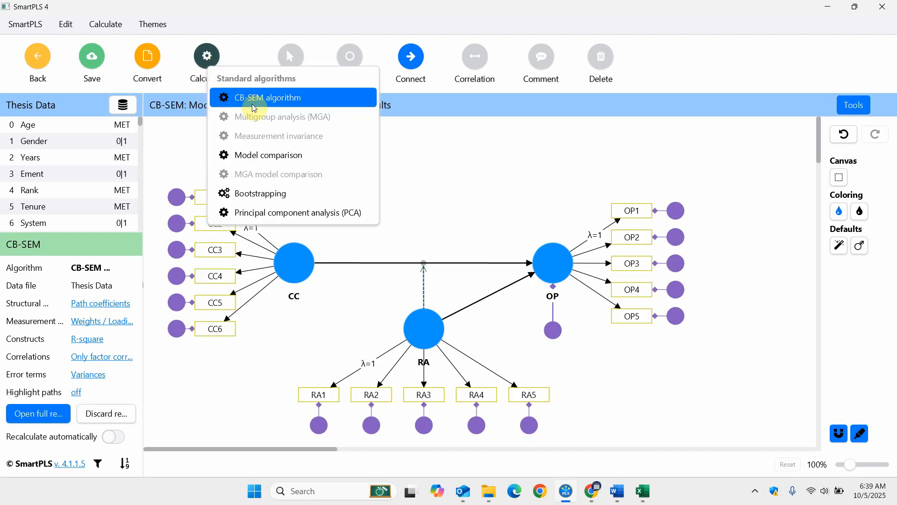
click(254, 106)
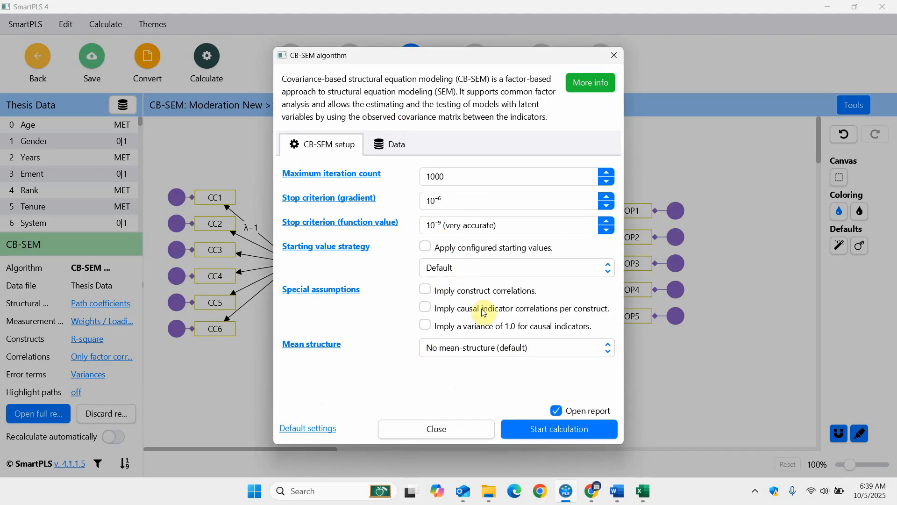
click(541, 433)
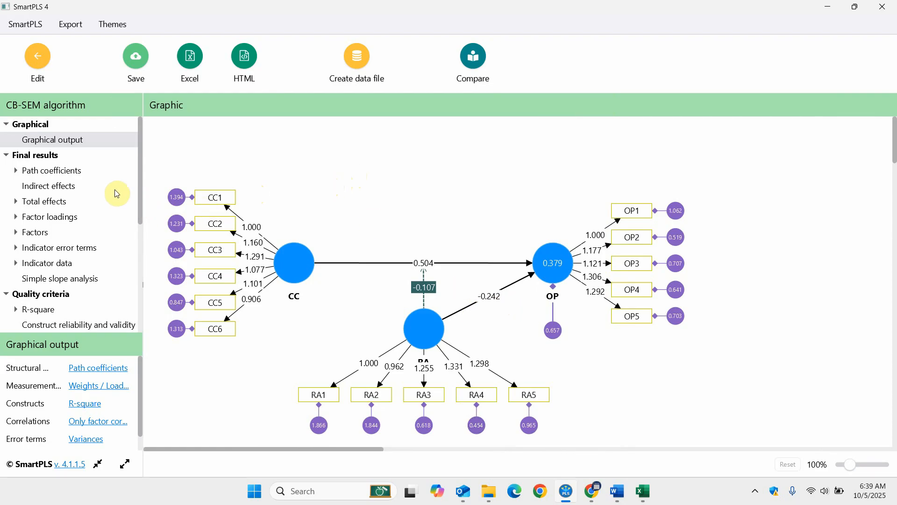
Examine the unstandardized path coefficients list, including the estimate and P value of the RA x CC -> OP interaction.
click(75, 172)
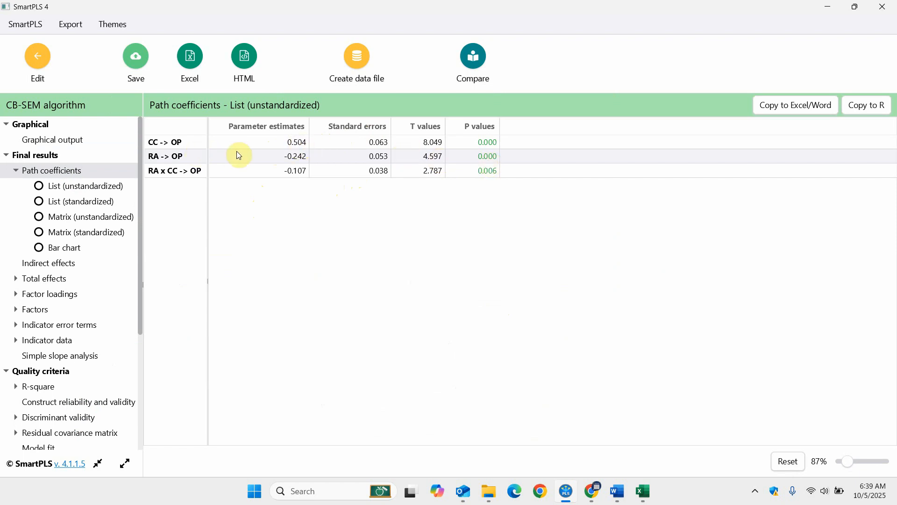
click(274, 172)
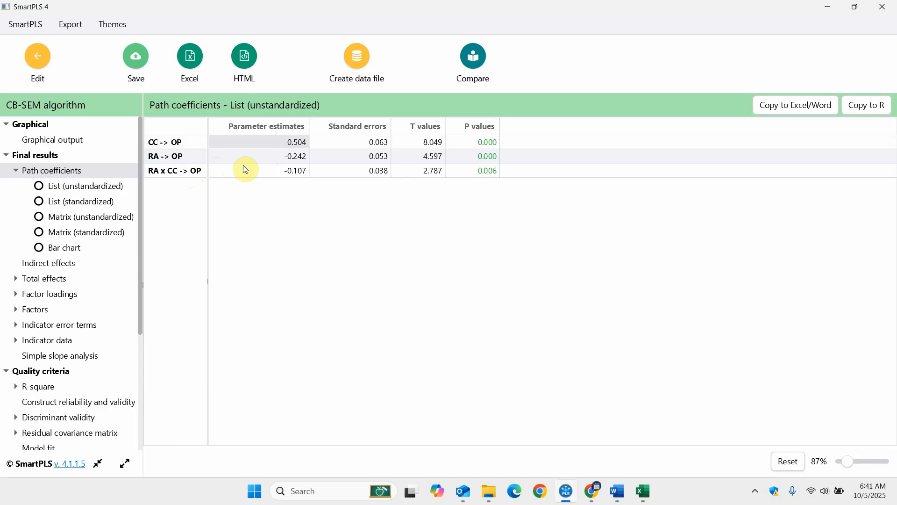
click(469, 173)
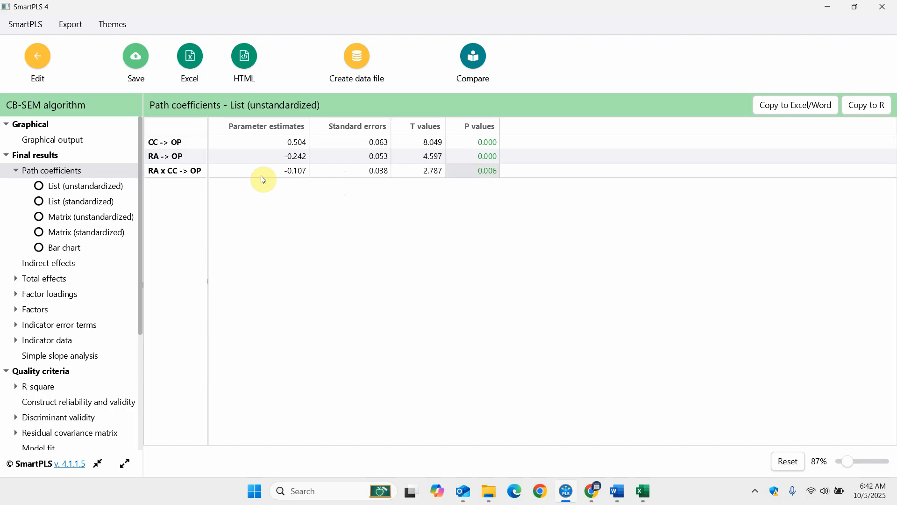
Open the simple slope analysis and copy its chart to the clipboard at 1024 x 768 with a white background.
click(66, 357)
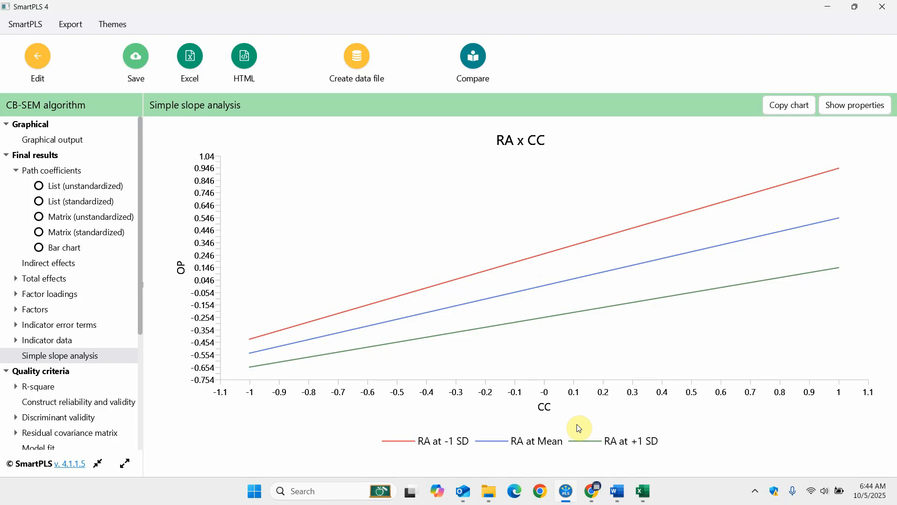
click(805, 108)
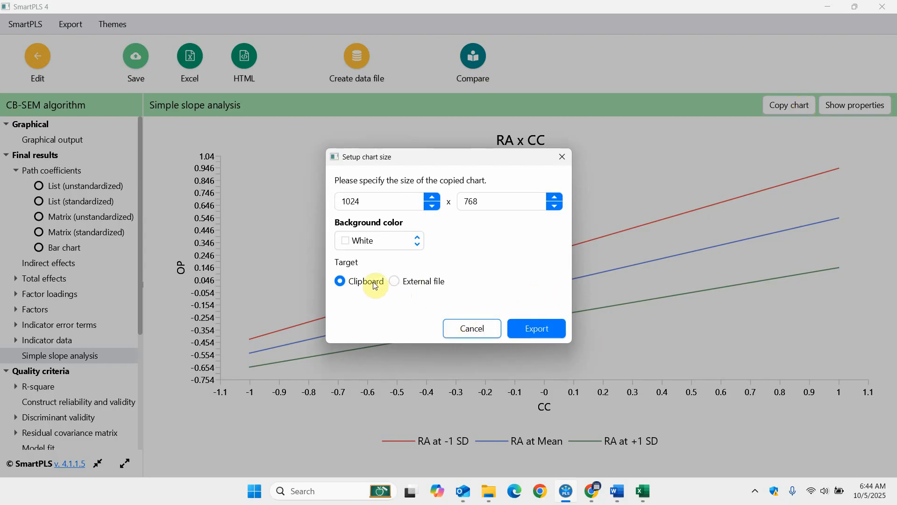
click(528, 328)
Switch to the Word document "How to Report Moderation Results" and paste the chart on a new line below the "Slope Analysis" caption.
mouse_move(613, 498)
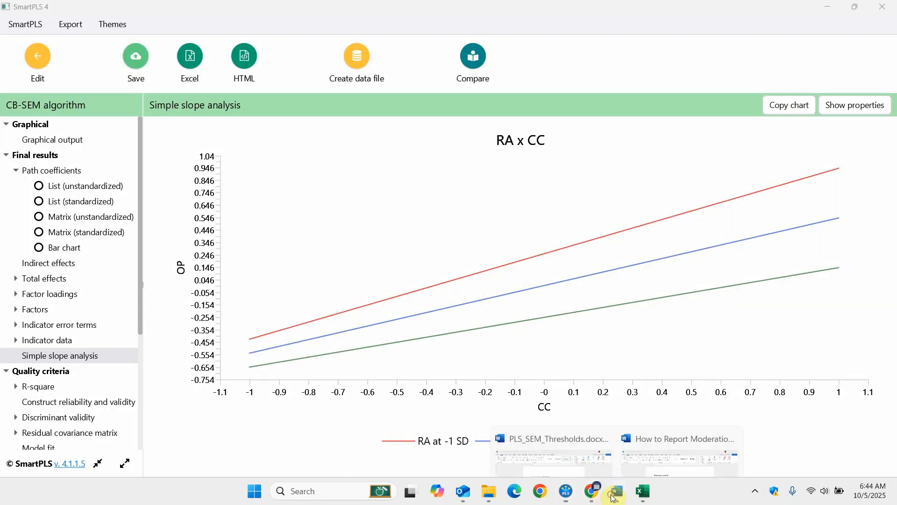
click(691, 425)
scroll(318, 189, down, 5)
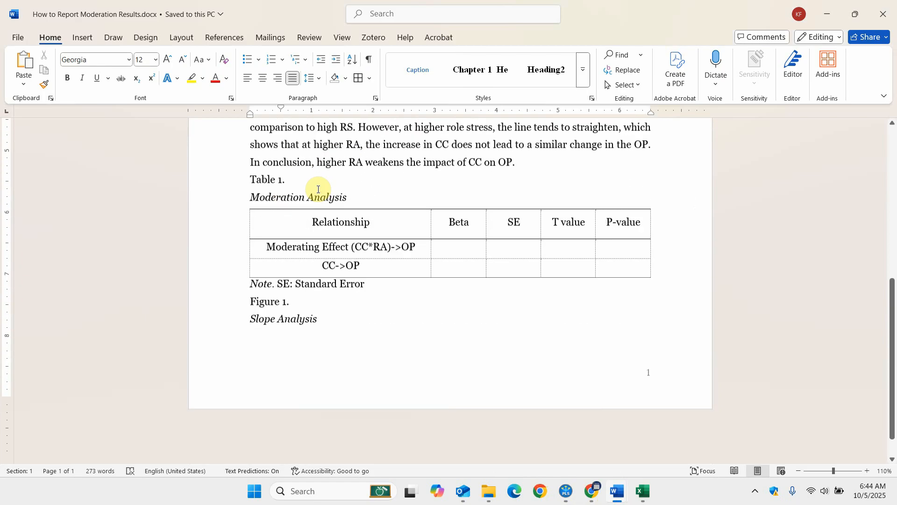
scroll(318, 189, up, 1)
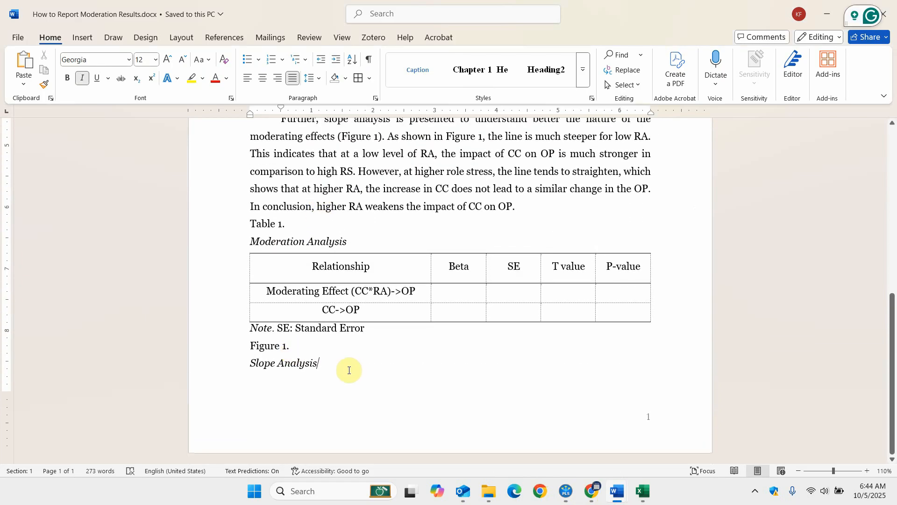
key(Return)
key(ctrl+v)
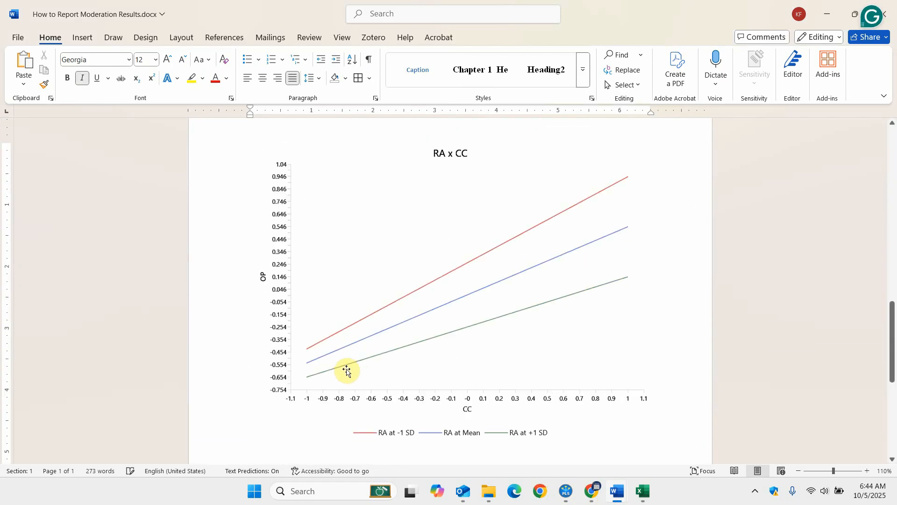
Read through hypothesis H1 under the Moderation Analysis heading, selecting its text from "Role Ambiguity" to the end.
scroll(370, 266, up, 15)
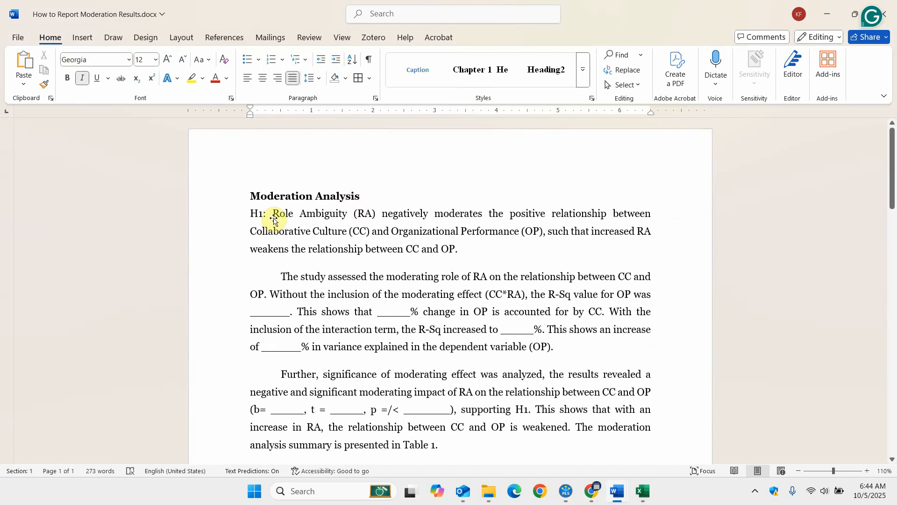
click(275, 212)
key(shift+Right)
key(shift+Right)
key(shift+Right)
key(shift+Right)
key(shift+Right)
key(shift+Right)
key(shift+Right)
key(shift+Right)
key(shift+Right)
key(shift+Right)
key(shift+Right)
key(shift+Right)
key(shift+Right)
key(shift+Right)
key(shift+Right)
key(shift+Right)
key(shift+Right)
key(shift+Right)
key(shift+Right)
key(shift+Right)
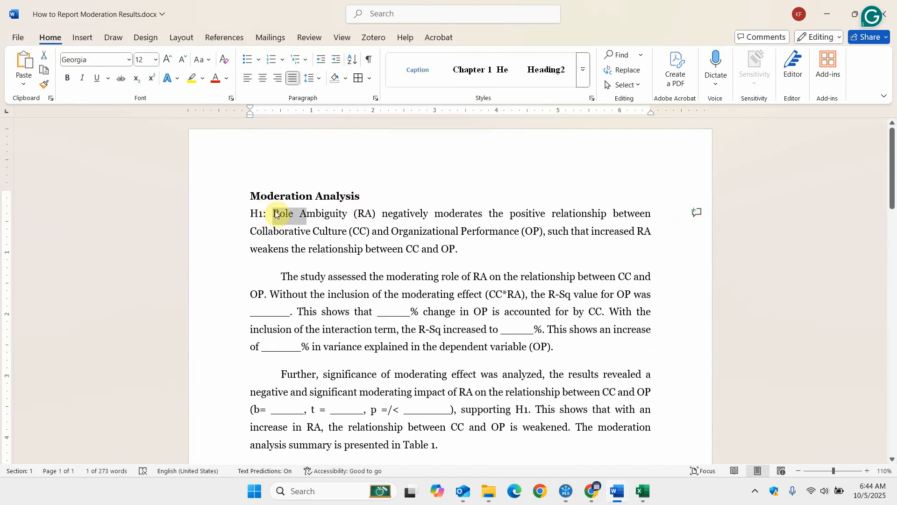
key(shift+Right)
key(shift+Right)
key(shift+Right)
key(shift+Right)
key(shift+Right)
key(shift+Right)
key(shift+Right)
key(shift+Right)
key(shift+Right)
key(shift+Right)
key(shift+Right)
key(shift+Right)
key(shift+Right)
key(shift+Right)
key(shift+Right)
key(shift+Right)
key(shift+Right)
key(shift+Right)
key(shift+Right)
key(shift+Right)
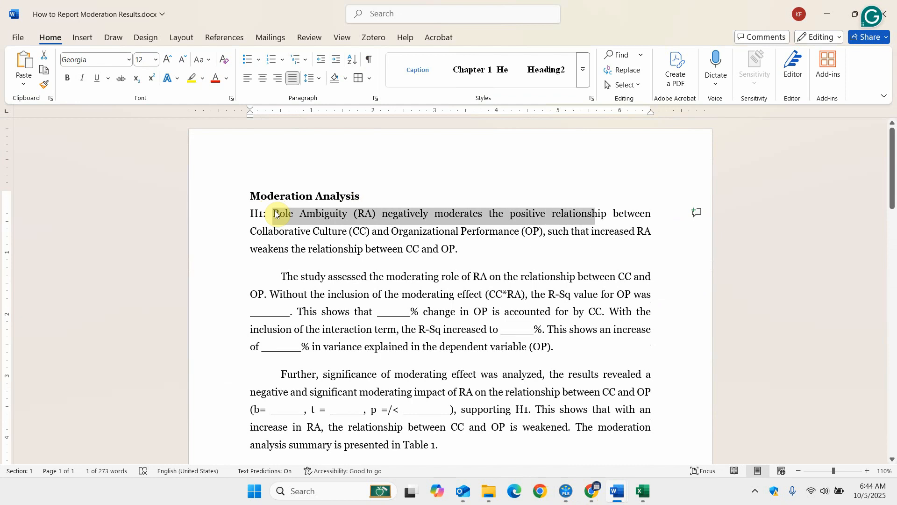
key(shift+Right)
key(shift+Right)
key(shift+Right)
key(shift+Right)
key(shift+Right)
key(shift+Right)
key(shift+Right)
key(shift+Right)
key(shift+Right)
key(shift+Right)
key(shift+Right)
key(shift+Right)
key(shift+Right)
key(shift+Right)
key(shift+Right)
key(shift+Right)
key(shift+Right)
key(shift+Right)
key(shift+Right)
key(shift+Right)
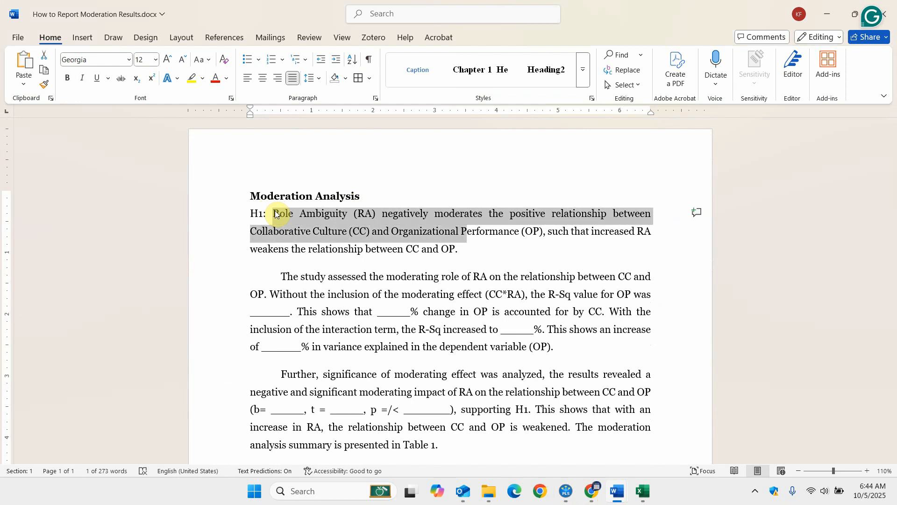
key(shift+Right)
key(shift+Right)
key(shift+Right)
key(shift+Right)
key(shift+Right)
key(shift+Right)
key(shift+Right)
key(shift+Right)
key(shift+Right)
key(shift+Right)
key(shift+Right)
key(shift+Right)
key(shift+Right)
key(shift+Right)
key(shift+Right)
key(shift+Right)
key(shift+Right)
key(shift+Right)
key(shift+Right)
key(shift+Right)
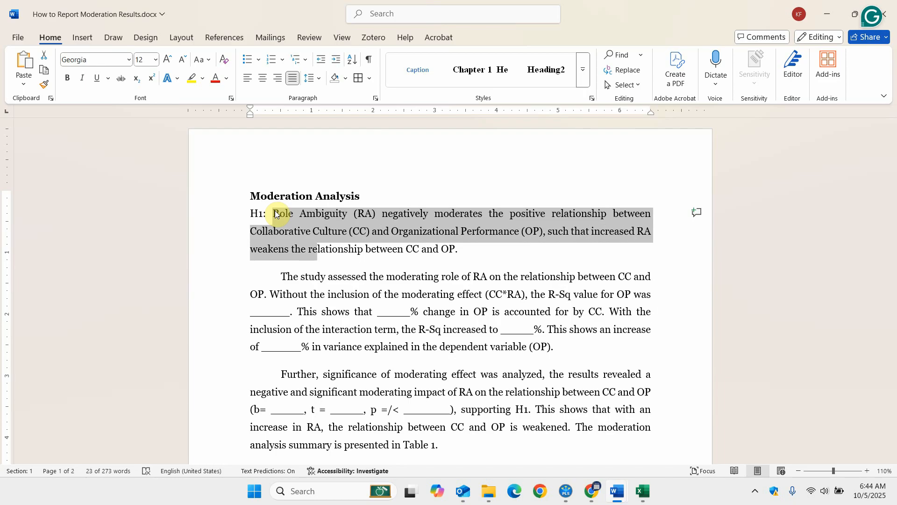
key(shift+Right)
key(shift+Right)
key(shift+Right)
key(shift+Right)
key(shift+Right)
key(shift+Right)
key(shift+Right)
key(shift+Right)
key(shift+Right)
key(shift+Right)
key(shift+Right)
key(shift+Right)
key(shift+Right)
key(shift+Right)
key(shift+Right)
key(shift+Right)
key(shift+Right)
key(shift+Right)
key(shift+Right)
key(shift+Right)
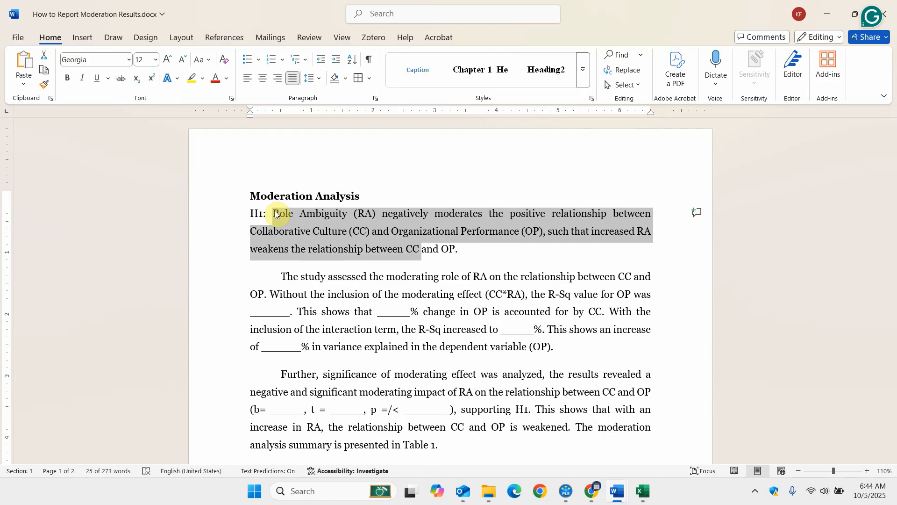
key(shift+Right)
key(shift+Right)
key(shift+Right)
key(shift+Right)
key(shift+Right)
key(shift+Right)
key(shift+Right)
key(shift+Right)
key(shift+Right)
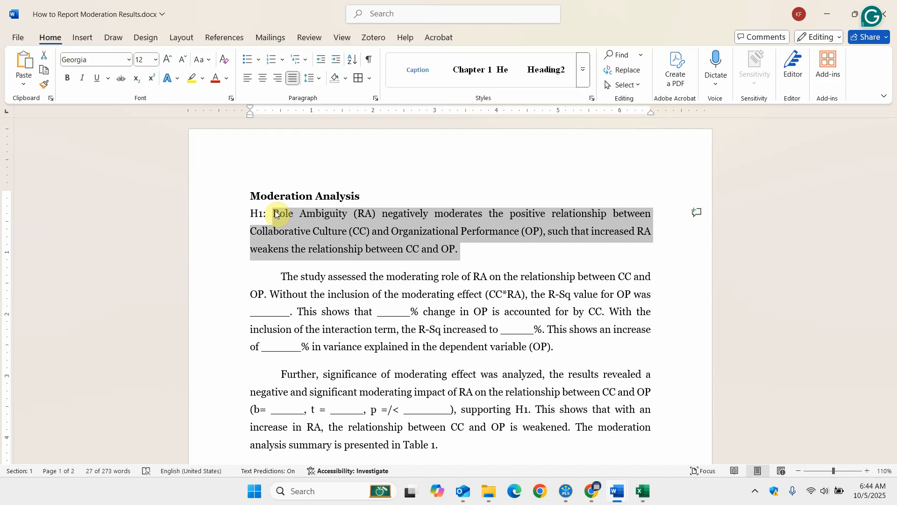
Read the opening sentence about the moderating role of RA in the paragraph below H1, selecting it along the way.
click(284, 277)
key(shift+Right)
key(shift+Right)
key(shift+Right)
key(shift+Right)
key(shift+Right)
key(shift+Right)
key(shift+Right)
key(shift+Right)
key(shift+Right)
key(shift+Right)
key(shift+Right)
key(shift+Right)
key(shift+Right)
key(shift+Right)
key(shift+Right)
key(shift+Right)
key(shift+Right)
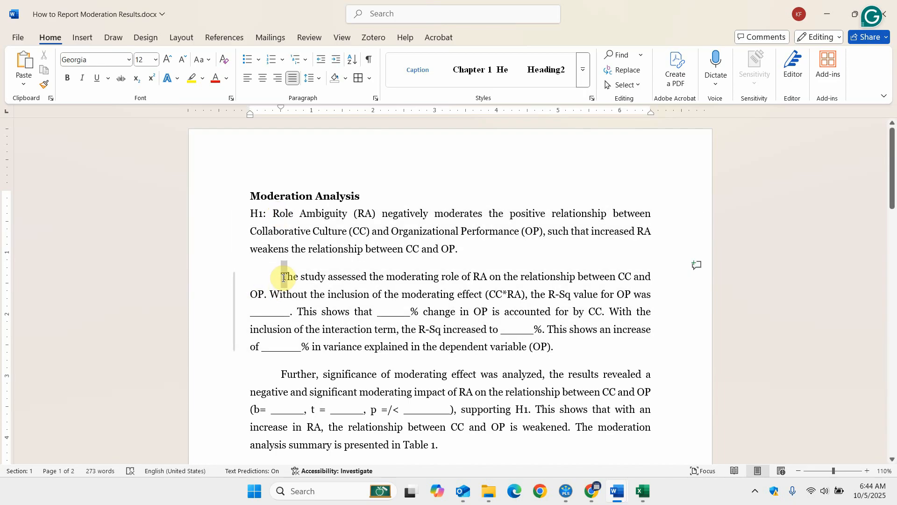
key(shift+Right)
key(shift+Right)
key(shift+Right)
key(shift+Right)
key(shift+Right)
key(shift+Right)
key(shift+Right)
key(shift+Right)
key(shift+Right)
key(shift+Right)
key(shift+Right)
key(shift+Right)
key(shift+Right)
key(shift+Right)
key(shift+Right)
key(shift+Right)
key(shift+Right)
key(shift+Right)
key(shift+Right)
key(shift+Right)
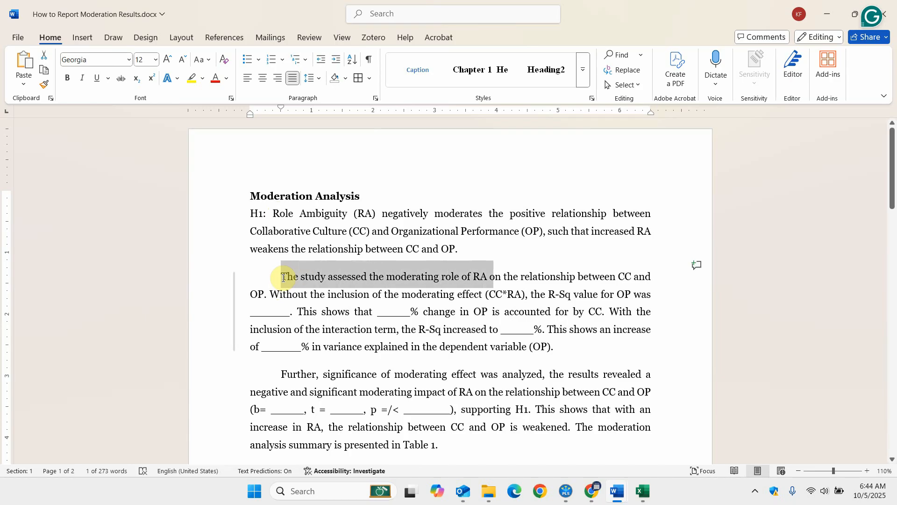
key(shift+Right)
key(shift+Right)
key(shift+Right)
key(shift+Right)
key(shift+Right)
key(shift+Right)
key(shift+Right)
key(shift+Right)
key(shift+Right)
key(shift+Right)
key(shift+Right)
key(shift+Right)
key(shift+Right)
key(shift+Right)
key(shift+Right)
key(shift+Right)
key(shift+Right)
key(shift+Right)
key(shift+Right)
key(shift+Right)
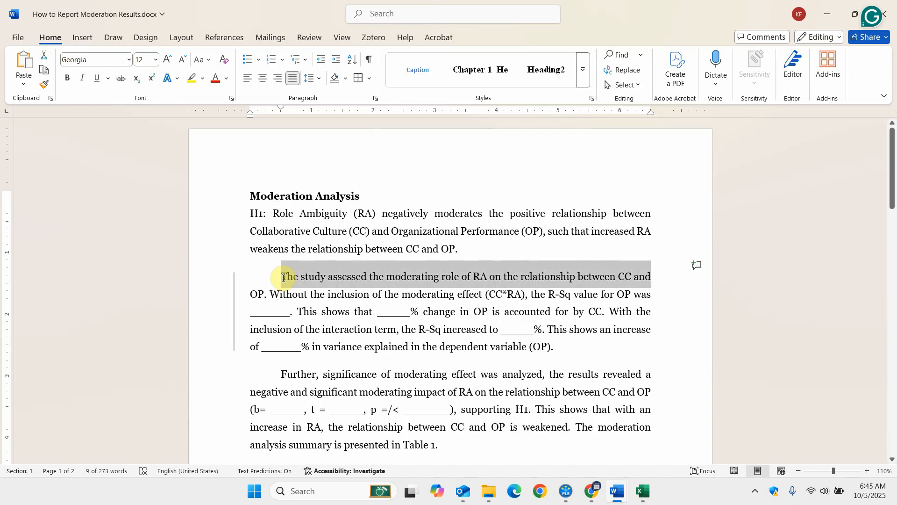
Read the sentence on OP's R-Sq value without the moderating effect, selecting it from "Without", and clear the selection.
click(283, 277)
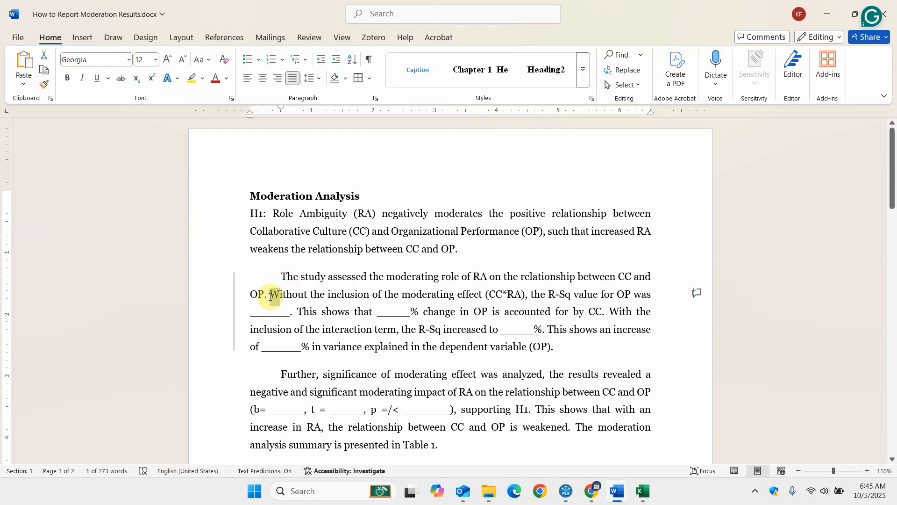
key(shift+Right)
key(shift+Right)
key(shift+Right)
key(shift+Right)
key(shift+Right)
key(shift+Right)
key(shift+Right)
key(shift+Right)
key(shift+Right)
key(shift+Right)
key(shift+Right)
key(shift+Right)
key(shift+Right)
key(shift+Right)
key(shift+Right)
key(shift+Right)
key(shift+Right)
key(shift+Right)
key(shift+Right)
key(shift+Right)
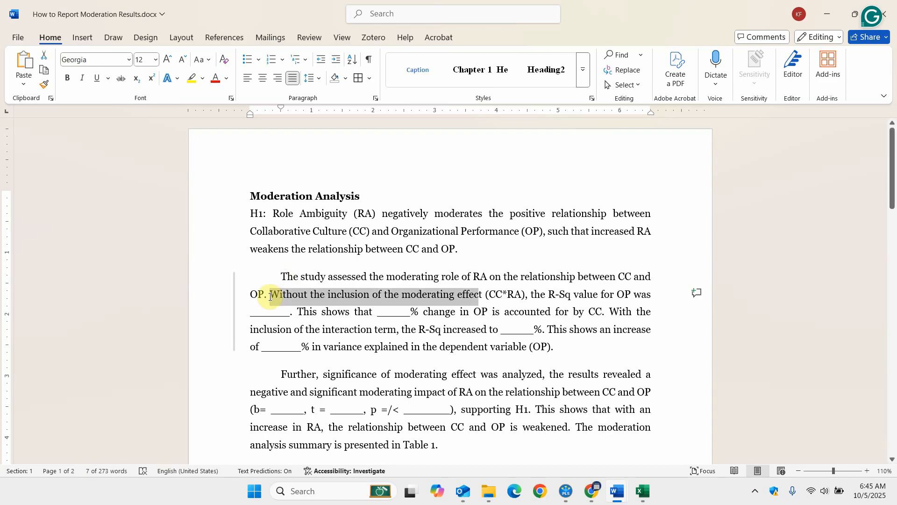
key(shift+Right)
key(shift+Right)
key(shift+Right)
key(shift+Right)
key(shift+Right)
key(shift+Right)
key(shift+Right)
key(shift+Right)
key(shift+Right)
key(shift+Right)
key(shift+Right)
key(shift+Right)
key(shift+Right)
key(shift+Right)
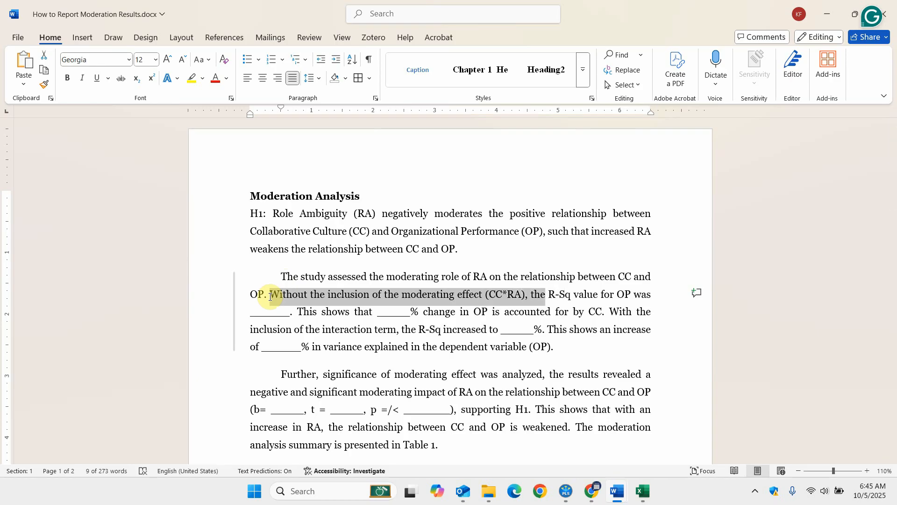
key(shift+Right)
key(shift+Right)
key(shift+Right)
key(shift+Right)
key(shift+Right)
key(shift+Right)
key(shift+Right)
key(shift+Right)
key(shift+Right)
key(shift+Right)
key(shift+Right)
key(shift+Right)
key(shift+Right)
key(shift+Right)
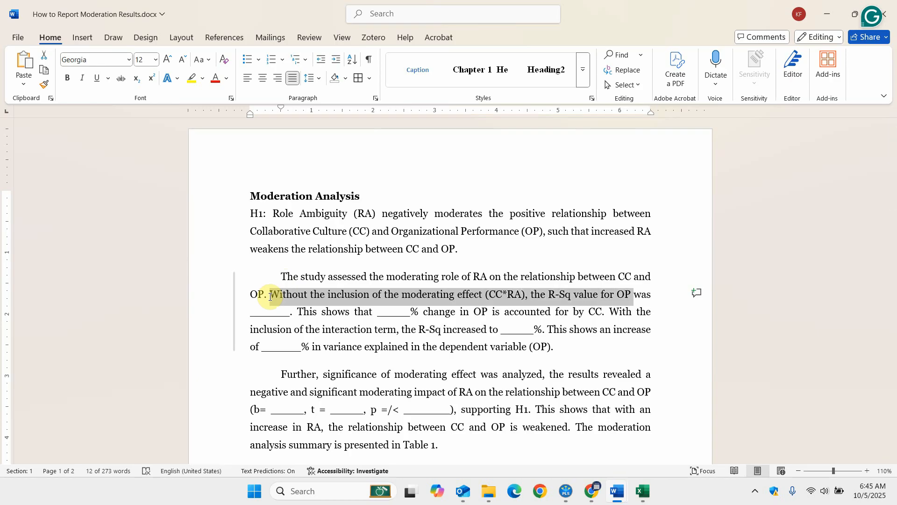
click(541, 294)
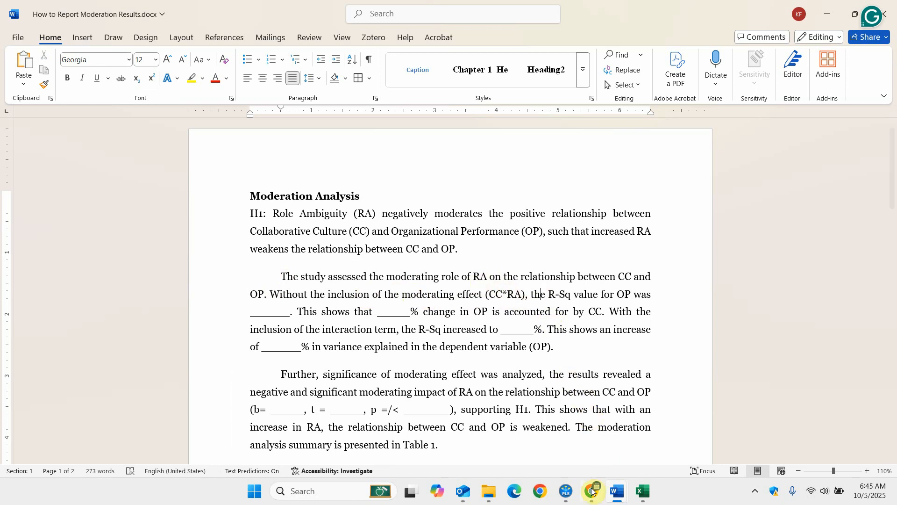
Switch to SmartPLS, return from the report to the model, and inspect the R-square of OP with the moderating effect included.
mouse_move(566, 491)
click(558, 433)
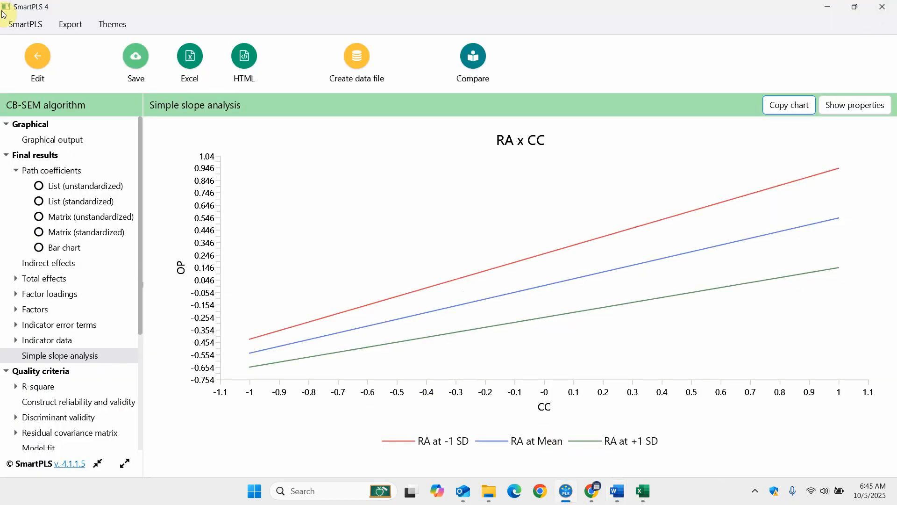
click(38, 56)
mouse_move(424, 327)
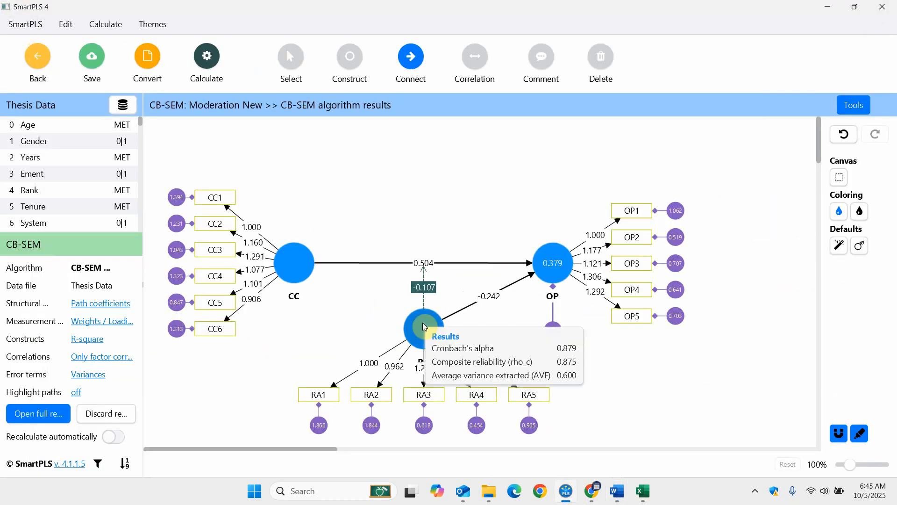
mouse_move(552, 258)
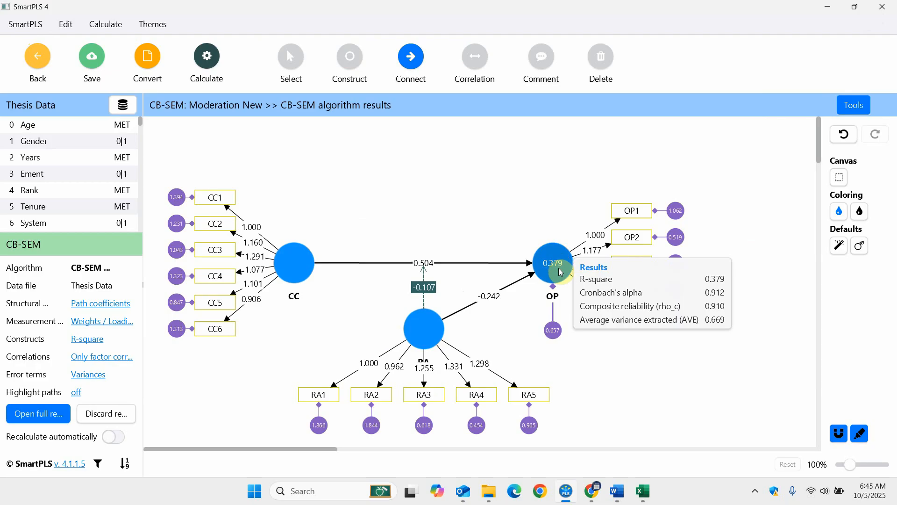
mouse_move(616, 486)
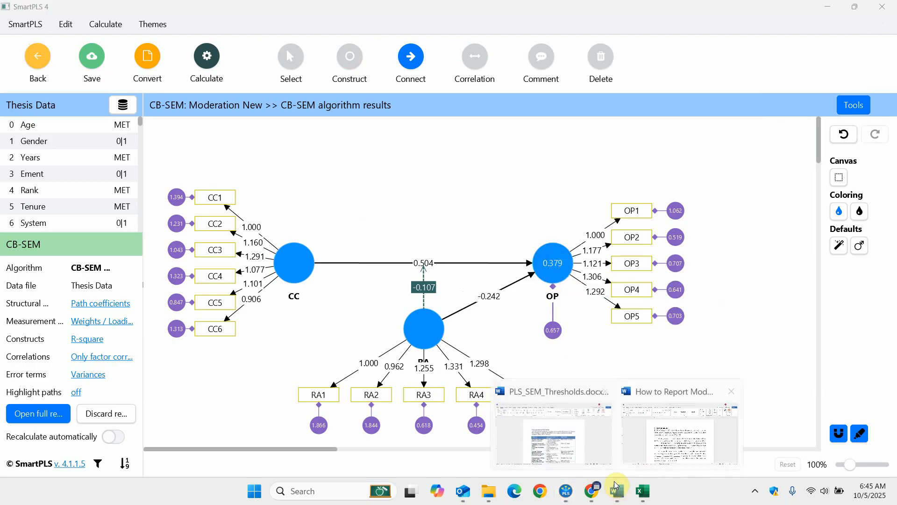
Switch to the Moderation Results document in Word and replace the blank after "the R-Sq increased to" with 37.9.
click(664, 442)
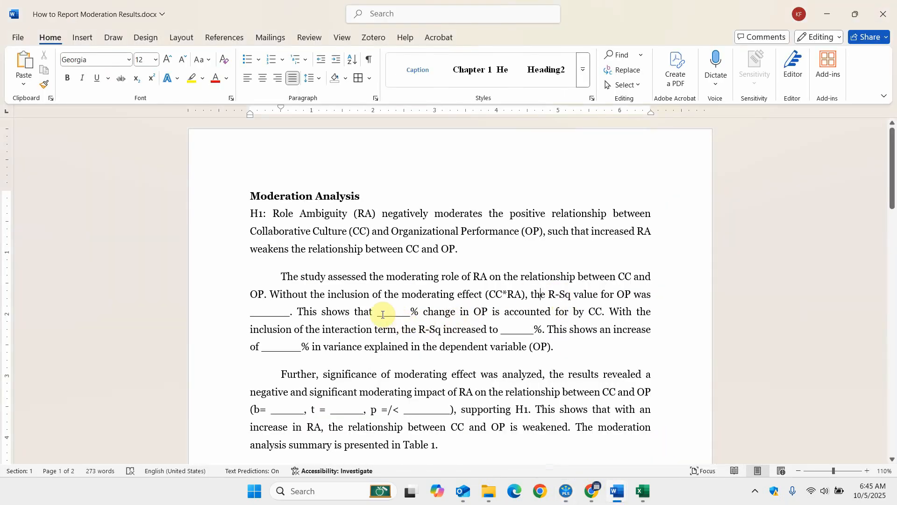
click(496, 330)
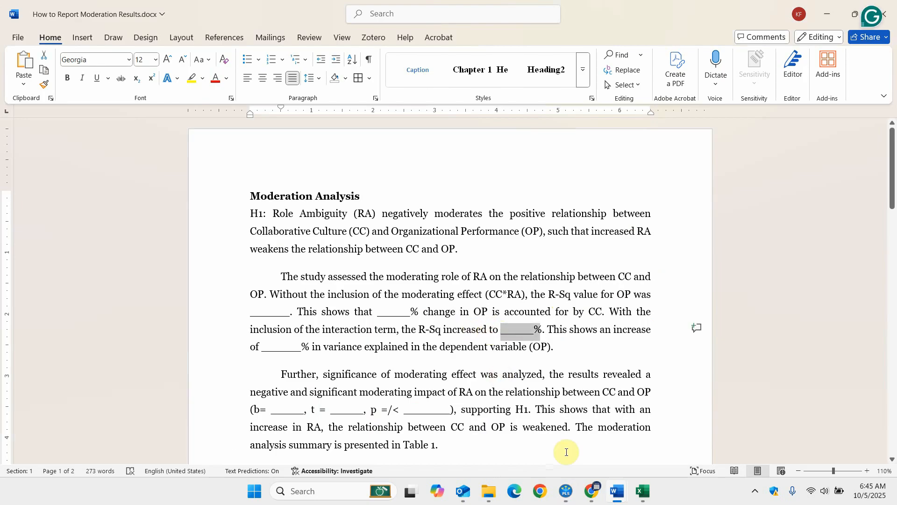
text(37.9)
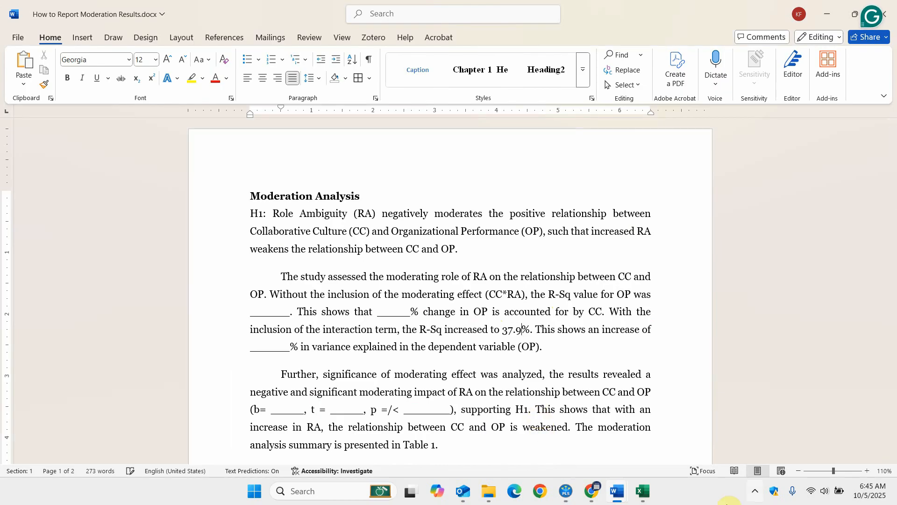
Switch to SmartPLS and delete the moderating effect from RA to the CC–OP path.
click(574, 489)
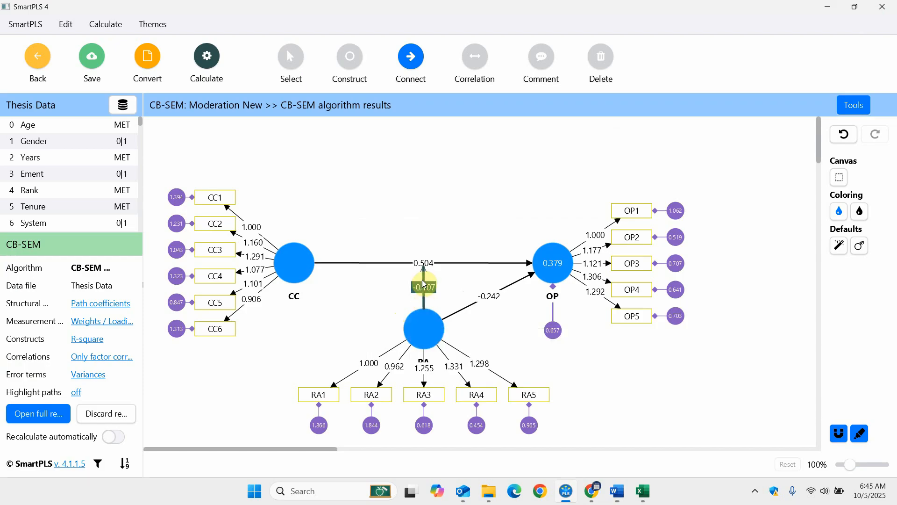
click(290, 59)
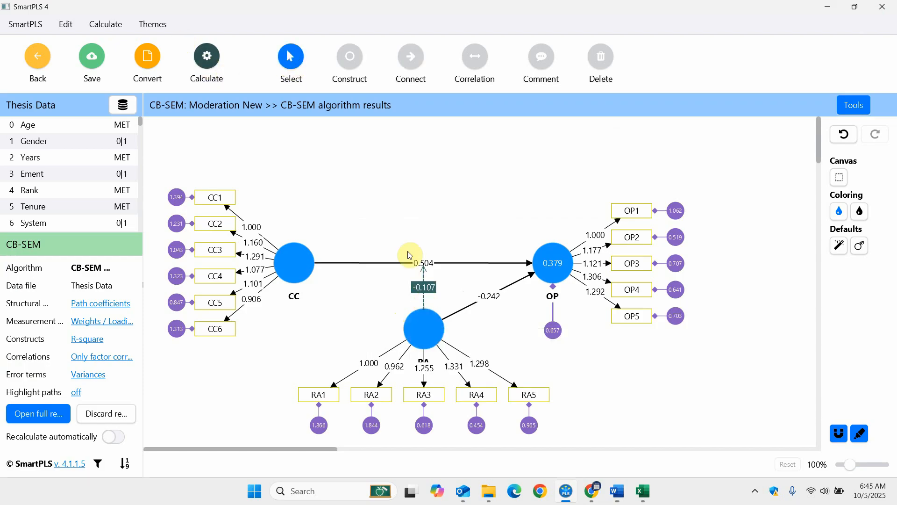
click(423, 287)
key(Delete)
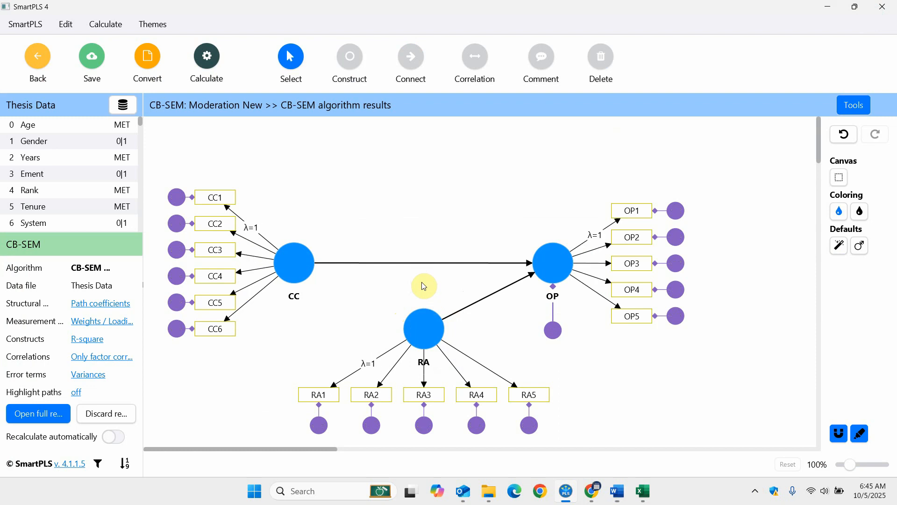
Run the CB-SEM algorithm on the model without the moderating effect, using the default settings and opening the report.
click(200, 57)
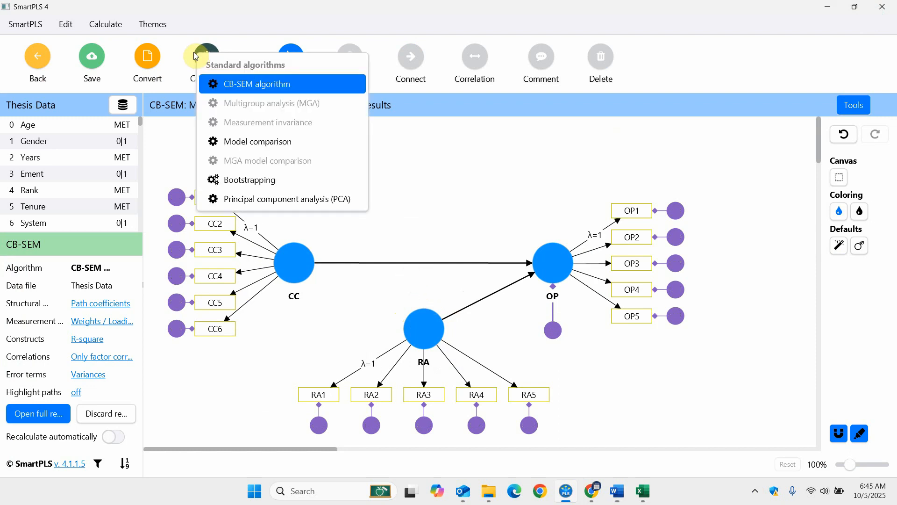
click(234, 85)
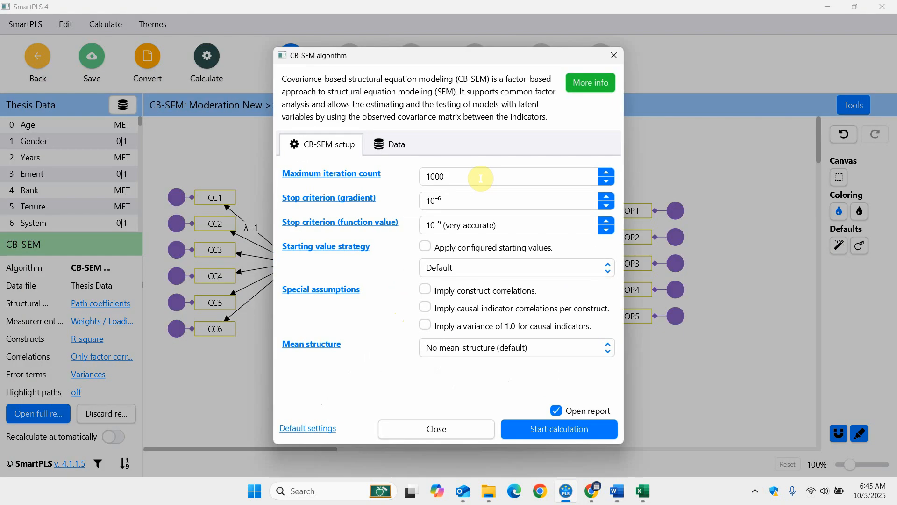
click(561, 427)
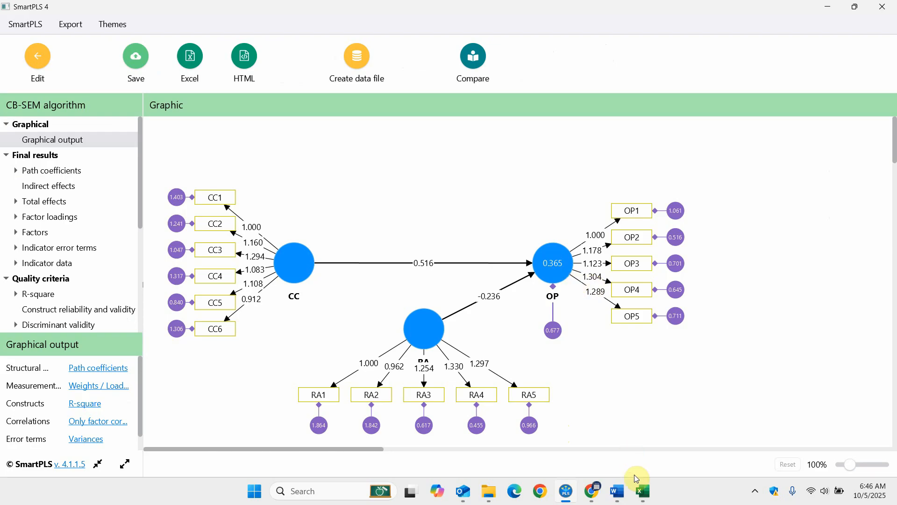
Switch to the Moderation Results document in Word and replace the blank after "the R-Sq value for OP was" with 0.365.
mouse_move(618, 495)
click(692, 451)
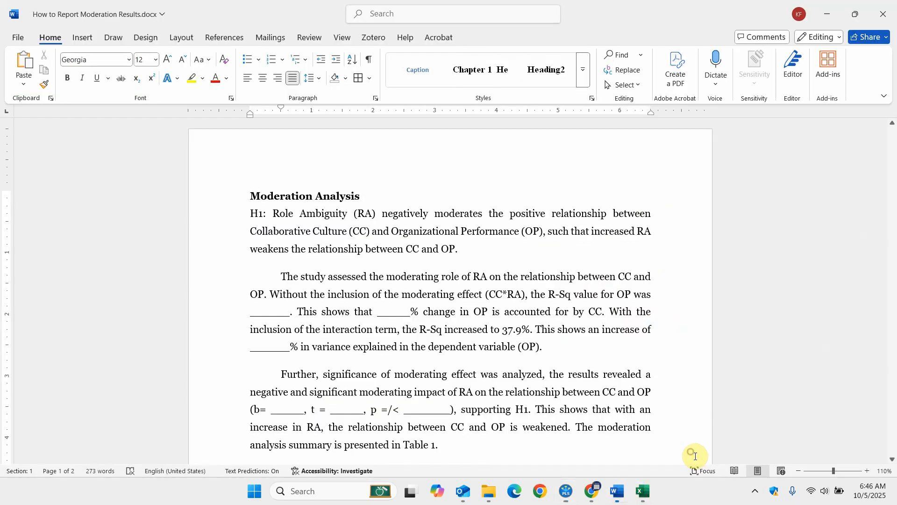
click(250, 312)
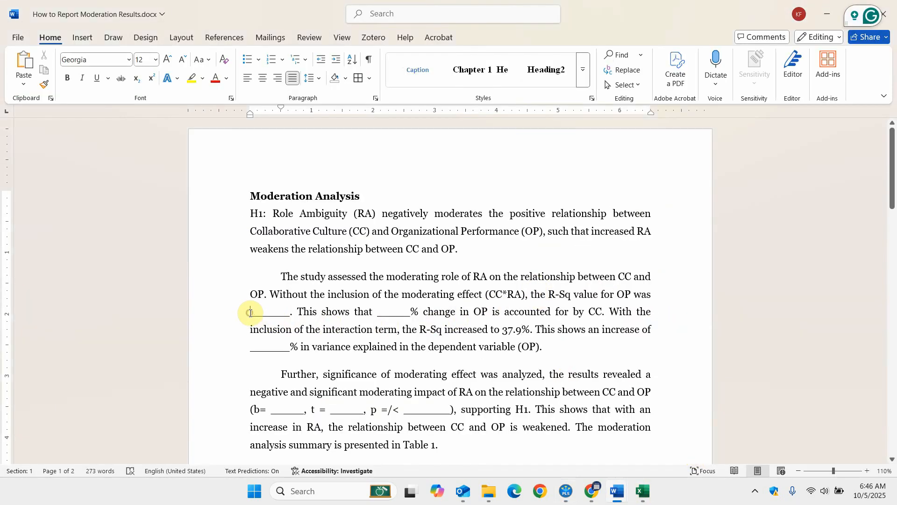
text(0.)
text(365)
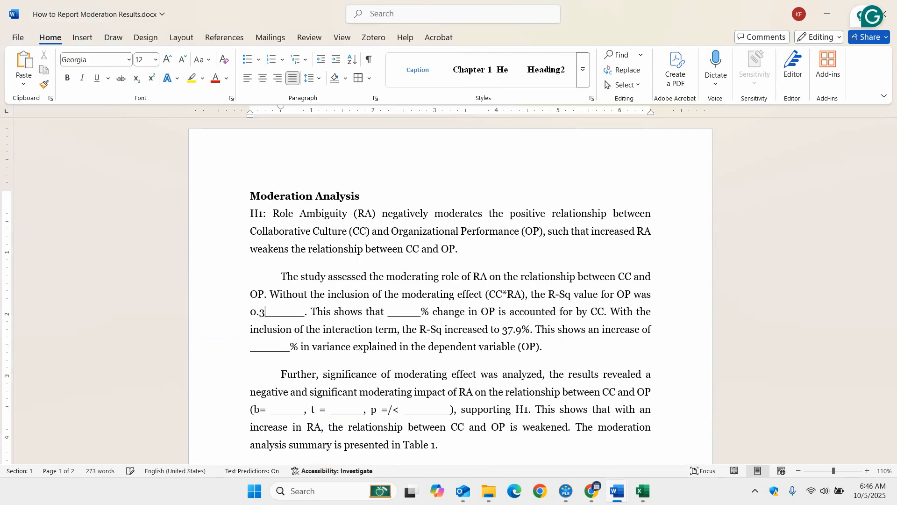
key(shift+Right)
key(shift+Right)
key(shift+Right)
key(shift+Right)
key(shift+Right)
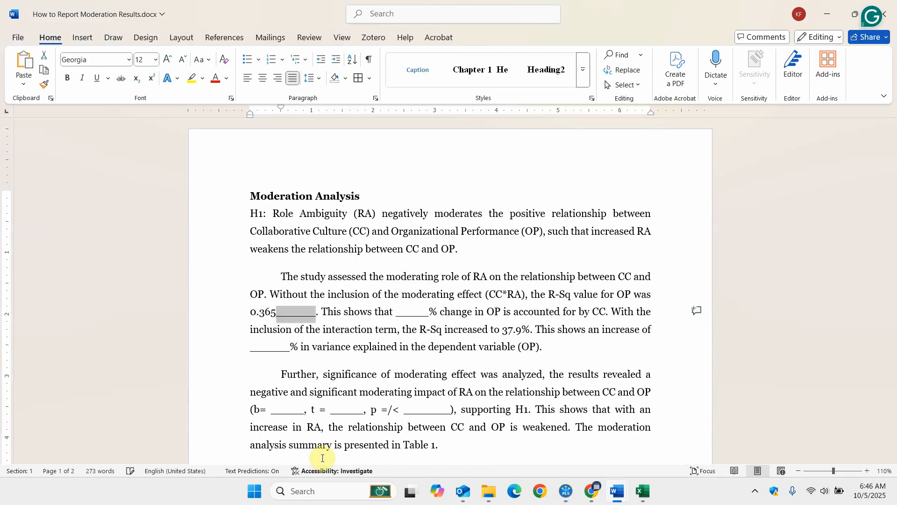
key(BackSpace)
Replace the blank after "This shows that" with 36.5, keeping the percent sign.
key(Right)
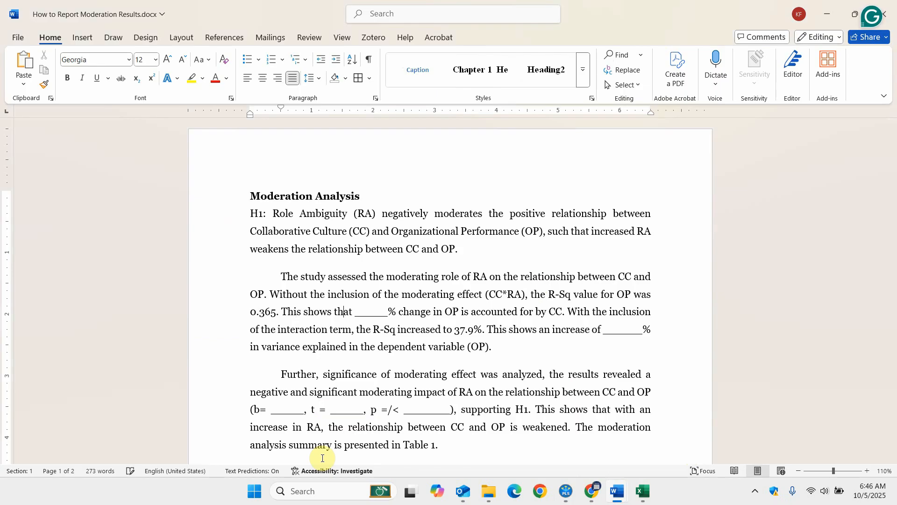
text(36.5)
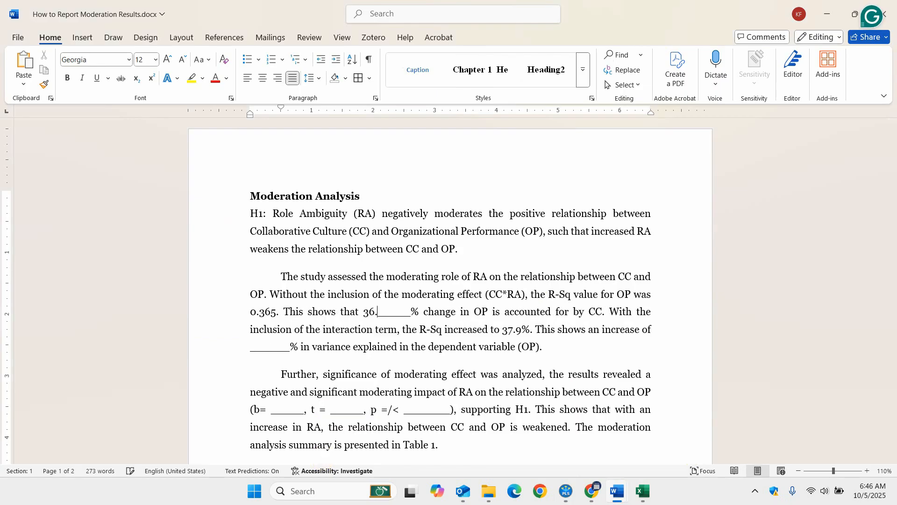
key(shift+Right)
key(shift+Right)
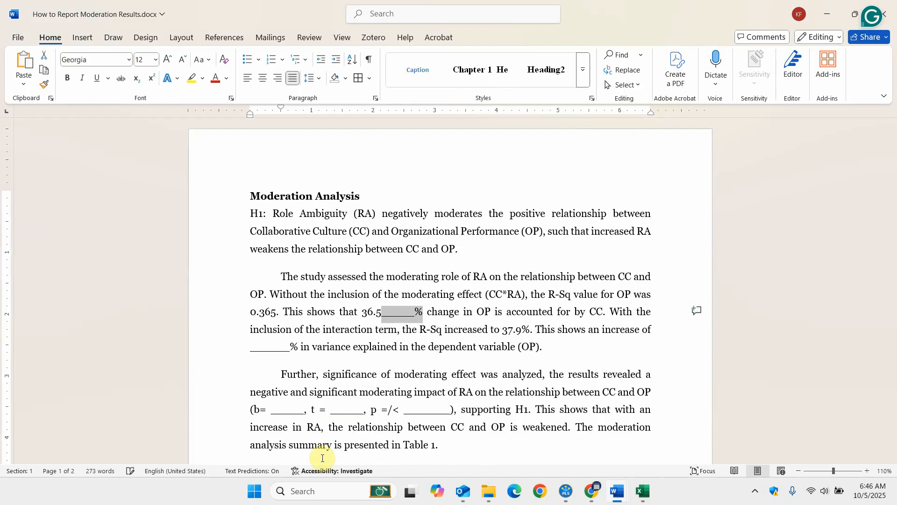
key(shift+Left)
key(BackSpace)
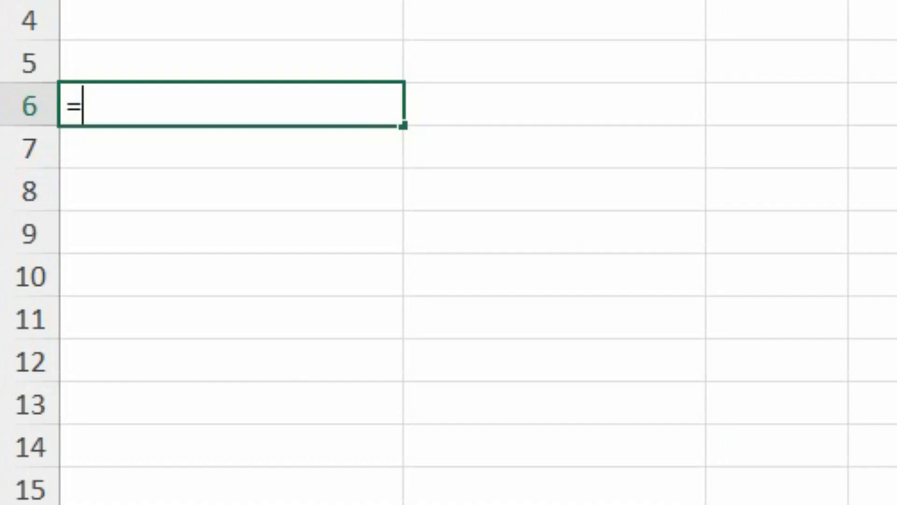
Calculate the increase in R-Sq with the formula =37.9-36.5 in the row 6 cell.
text(37)
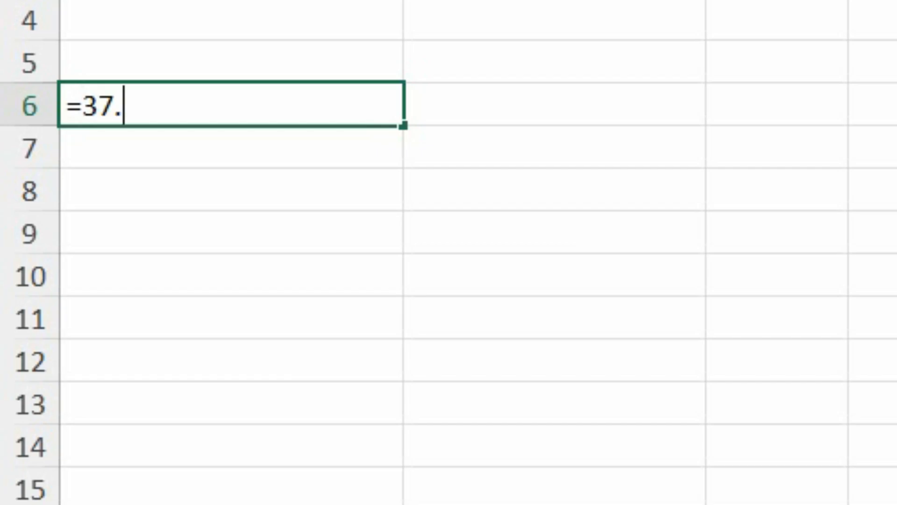
text(.9-36.5)
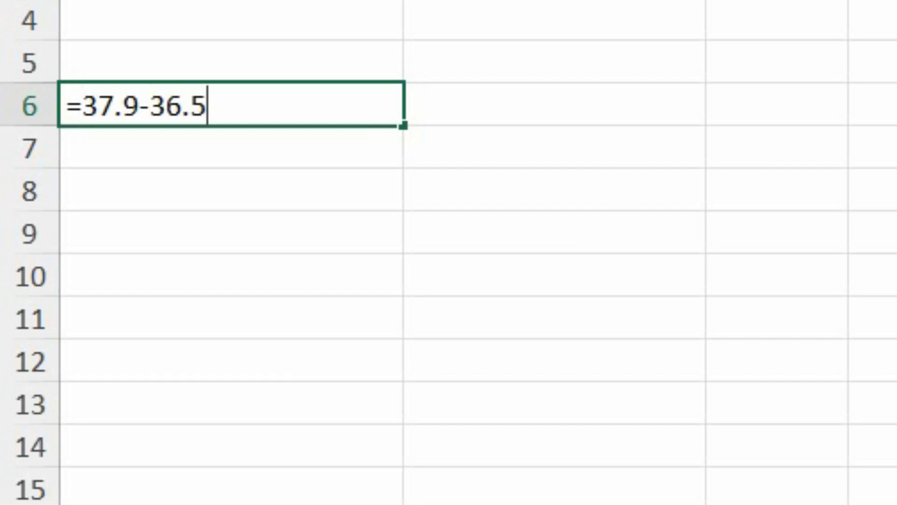
key(Return)
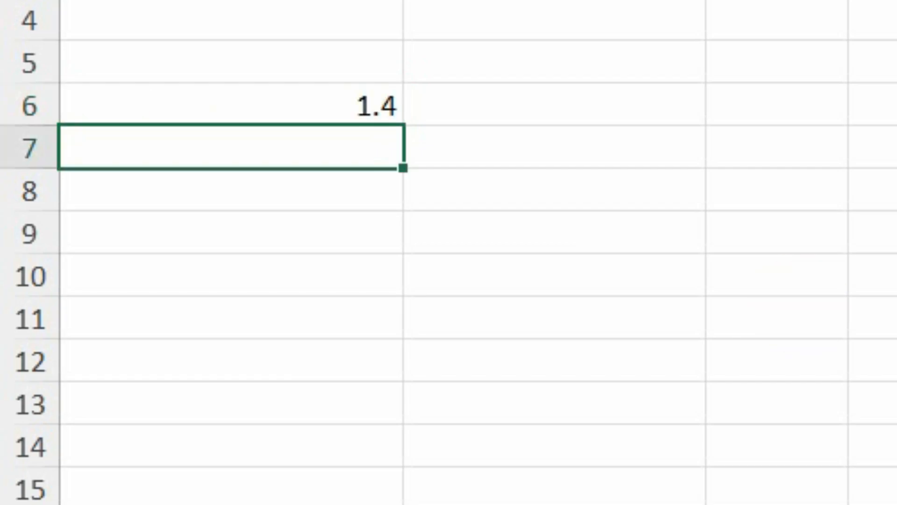
Switch to Word and replace the blank after "This shows an increase of" with 1.4, keeping the percent sign.
click(617, 491)
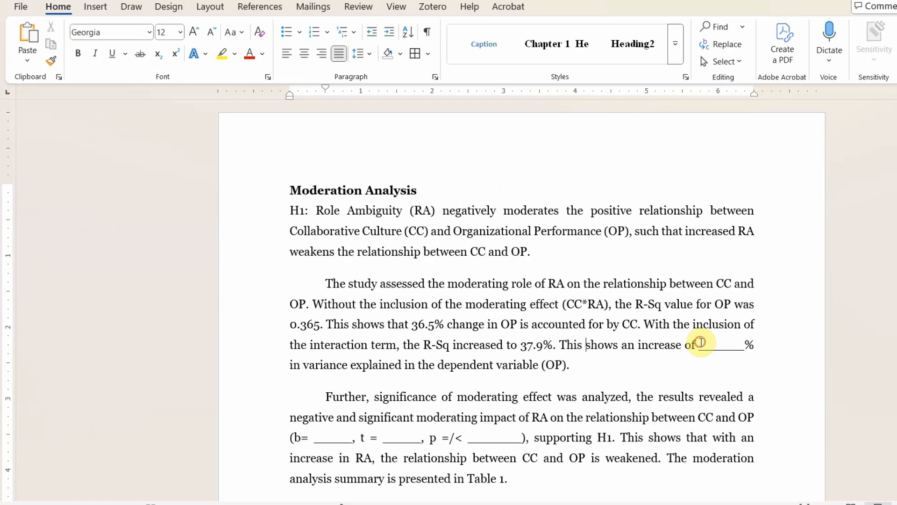
click(603, 331)
text(1.4_______%)
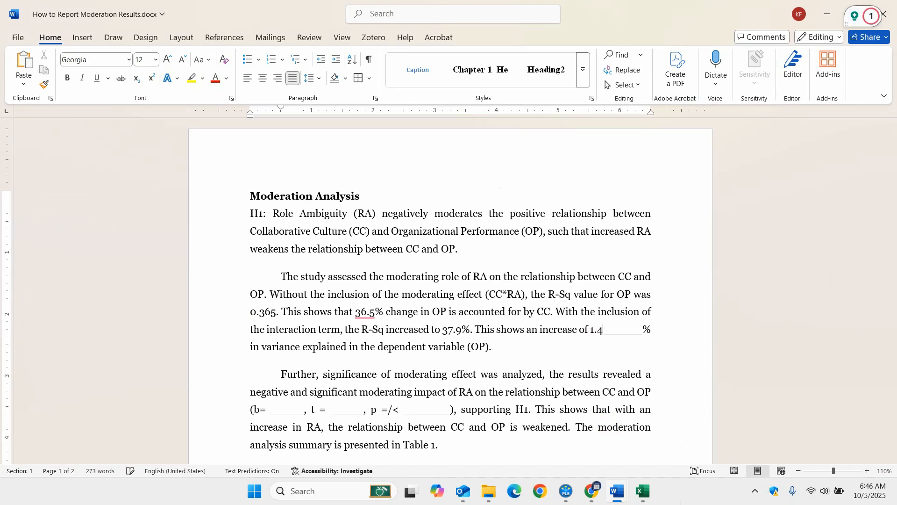
key(shift+Right)
key(shift+Right)
key(shift+Right)
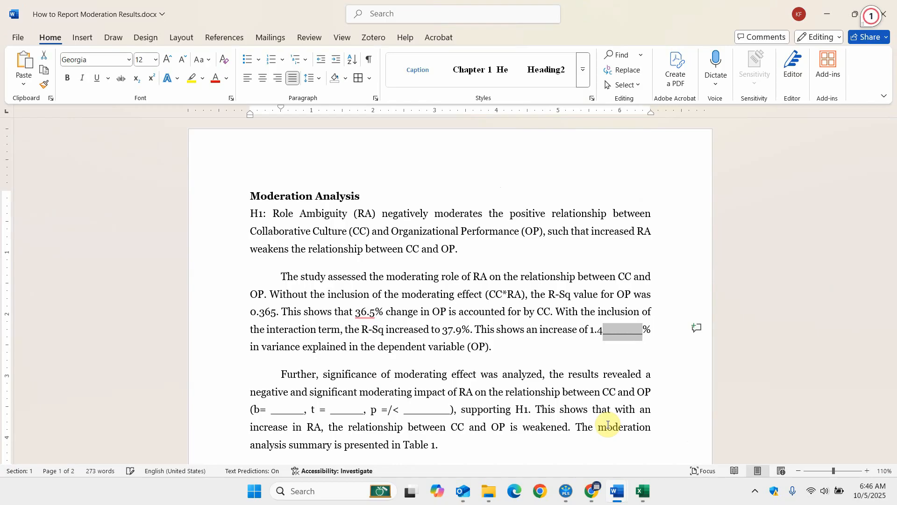
key(Delete)
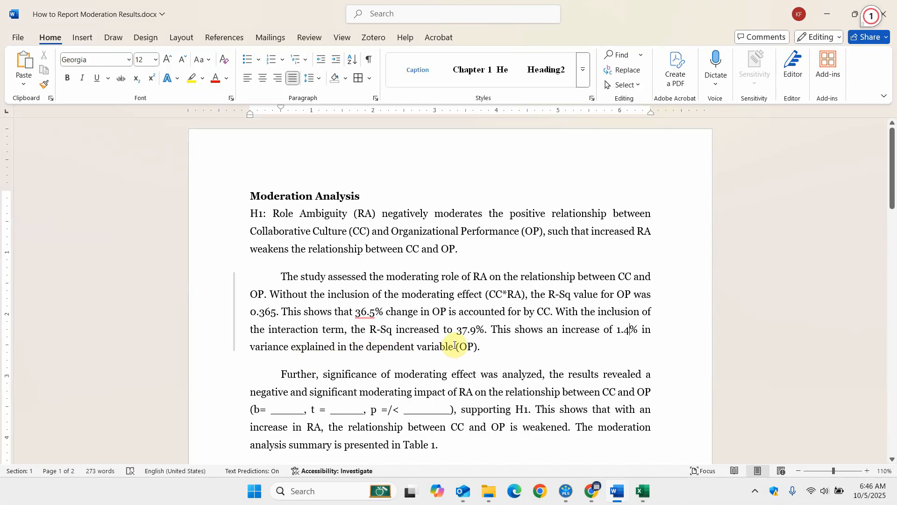
From the "b=" blank, switch to SmartPLS, restore RA's moderating effect in the model, and rerun the CB-SEM algorithm with default settings.
scroll(425, 337, down, 1)
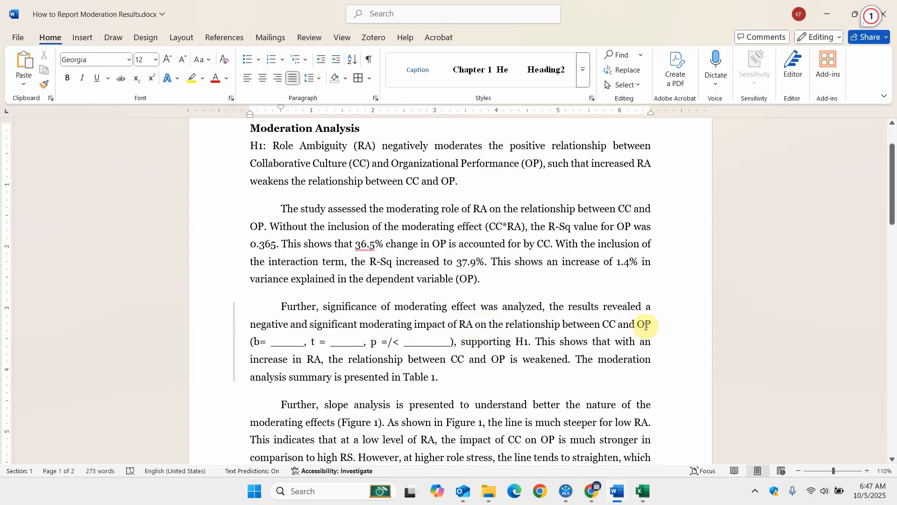
click(270, 342)
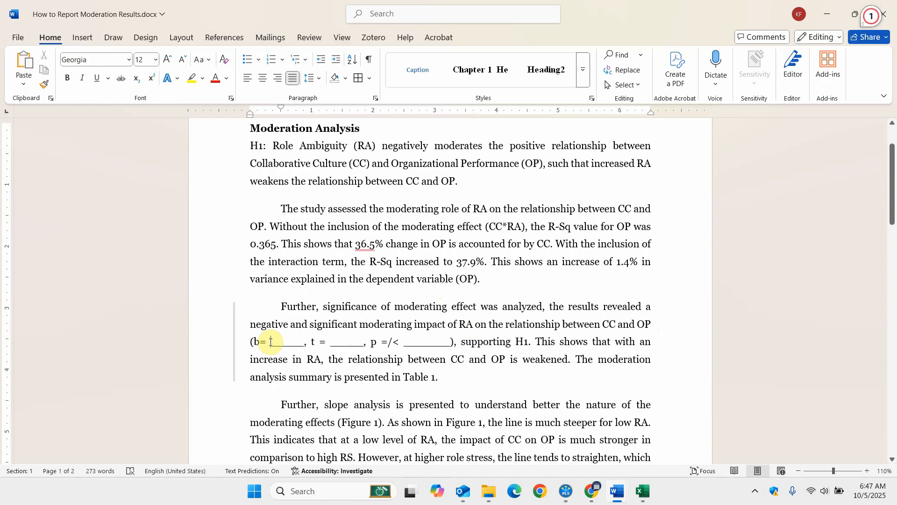
click(566, 491)
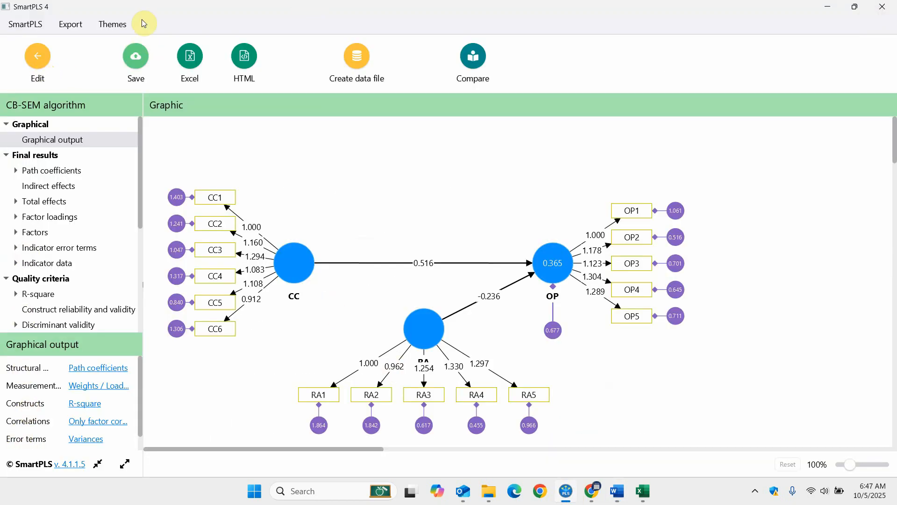
click(31, 62)
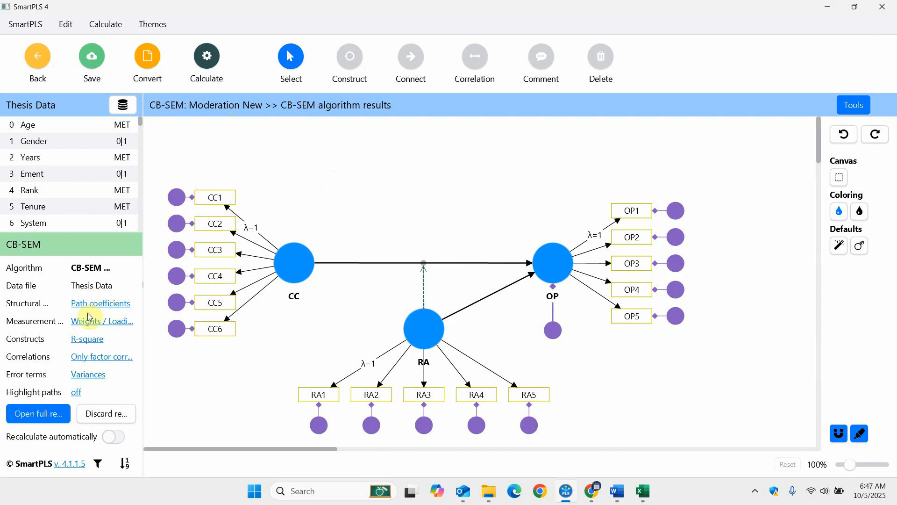
click(205, 66)
click(231, 92)
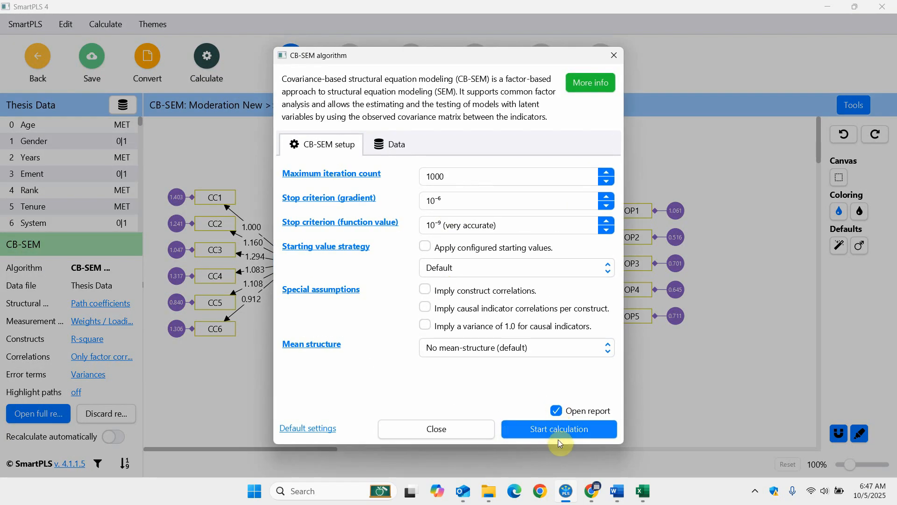
click(559, 439)
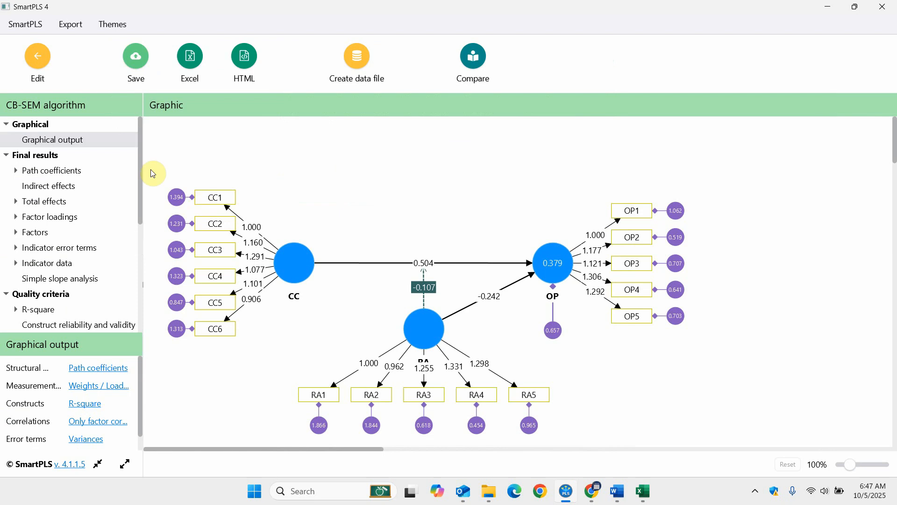
Copy the unstandardized path coefficients list for Word and paste it on a new line below the paragraph ending "presented in Table 1.".
click(53, 172)
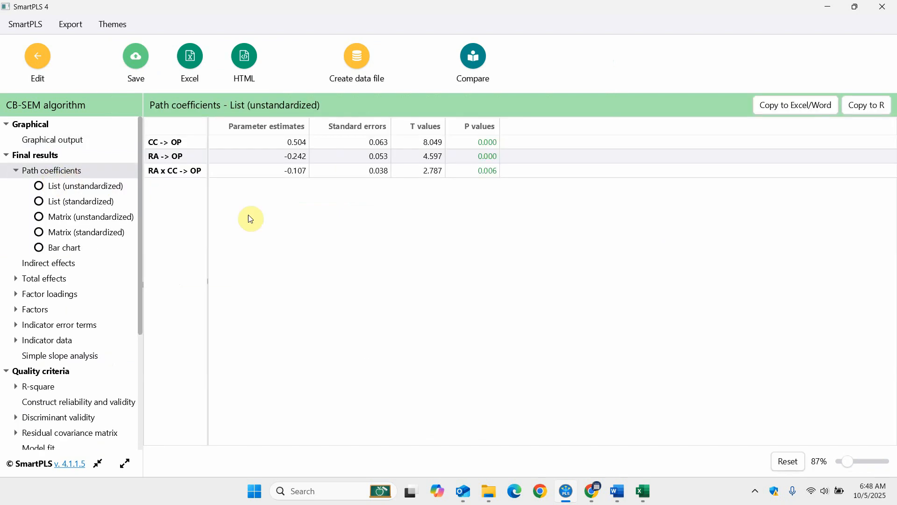
click(782, 114)
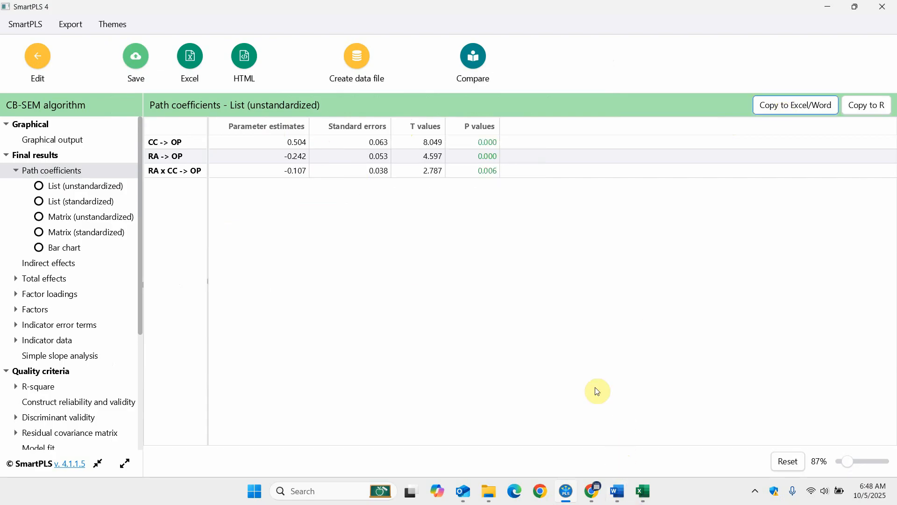
mouse_move(617, 490)
click(673, 430)
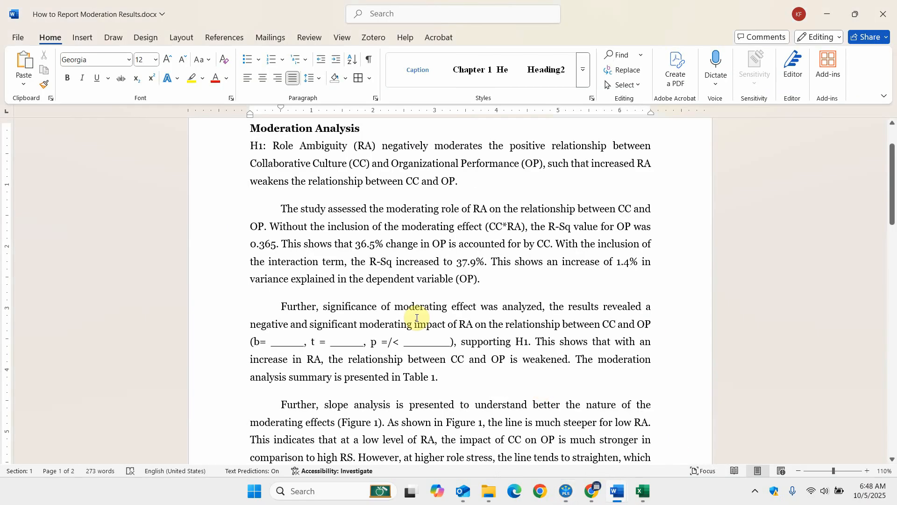
key(Return)
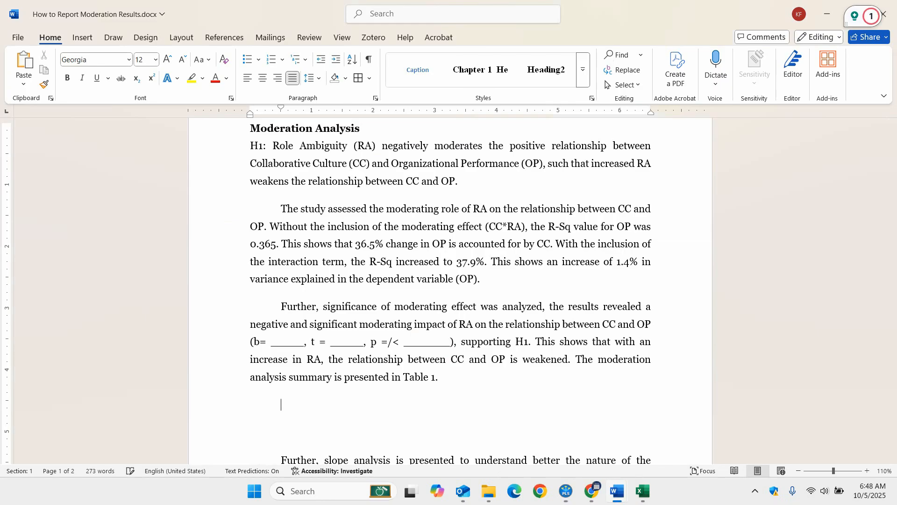
key(ctrl+v)
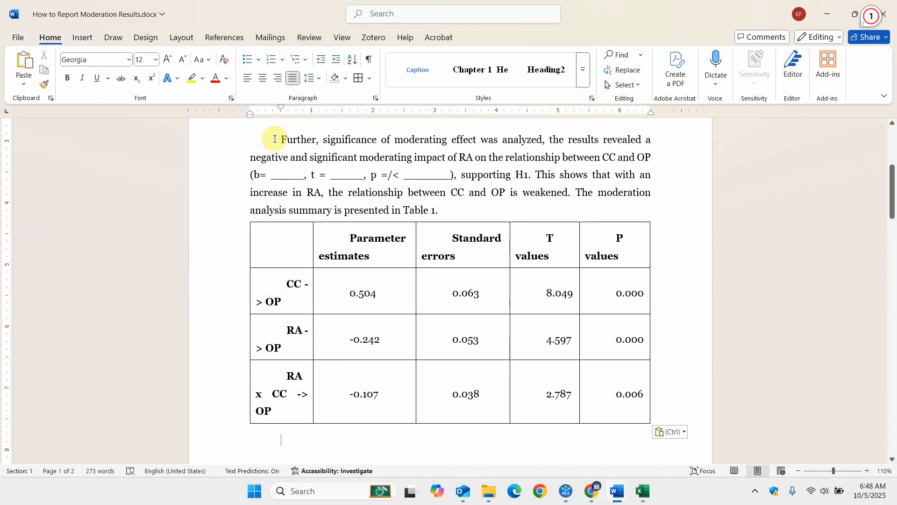
Replace the blank after "b=" in the moderating effect paragraph with -0.107.
click(266, 174)
text(-0.10)
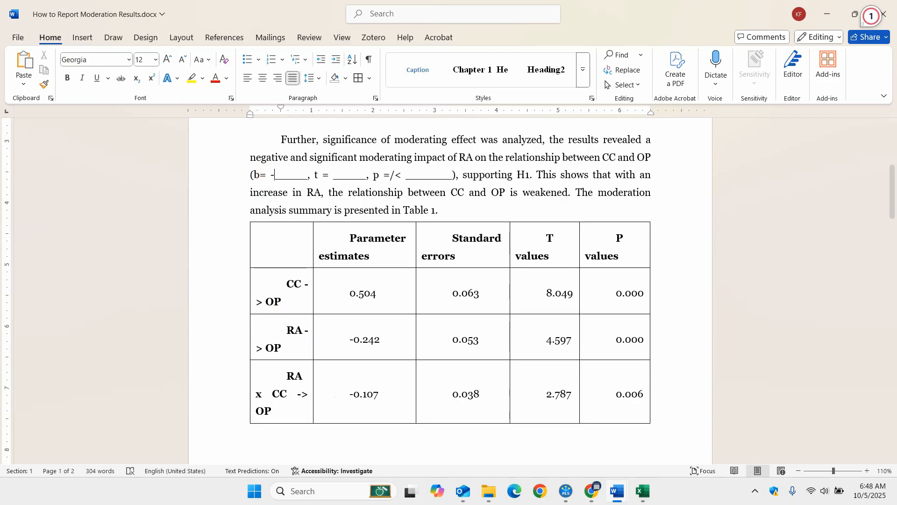
text(7)
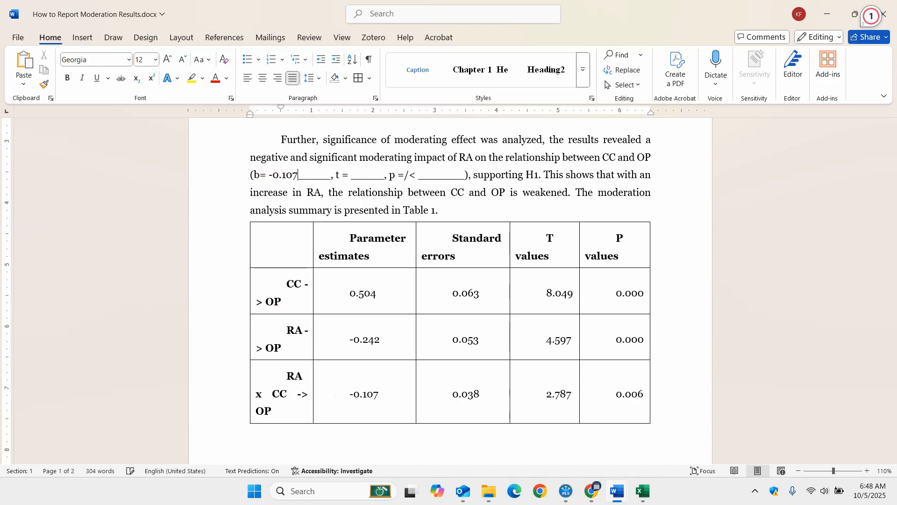
key(shift+Right)
key(shift+Right)
key(Delete)
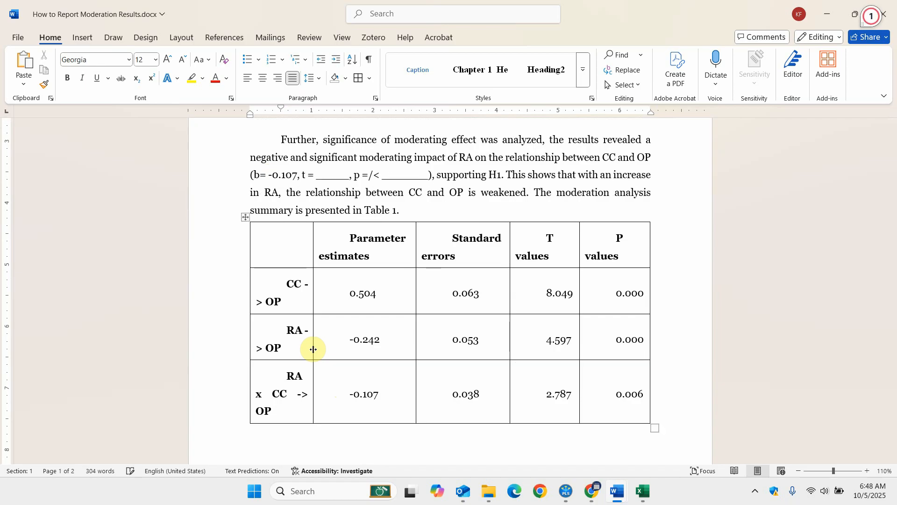
Replace the blank after "t =" with 2.787 in the same parentheses.
text(2.)
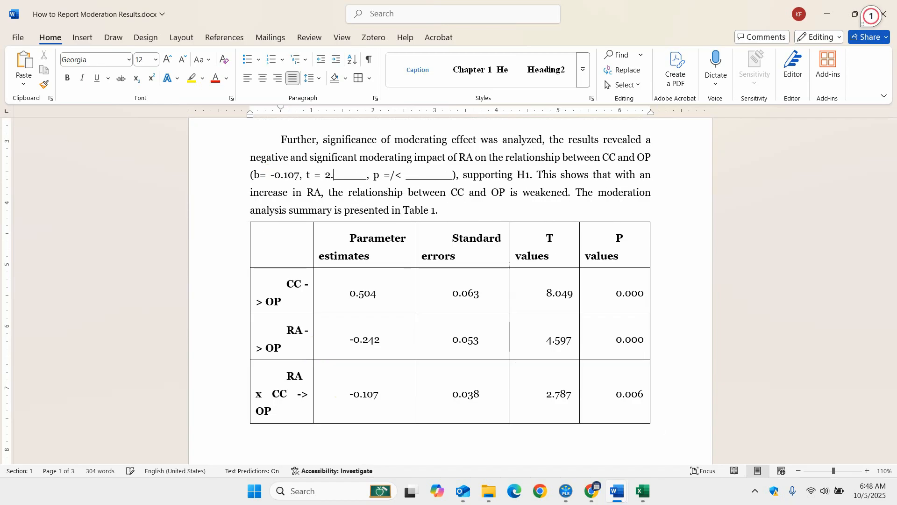
text(787)
key(shift+Right)
key(shift+Right)
key(shift+Right)
key(shift+Right)
key(shift+Right)
key(shift+Right)
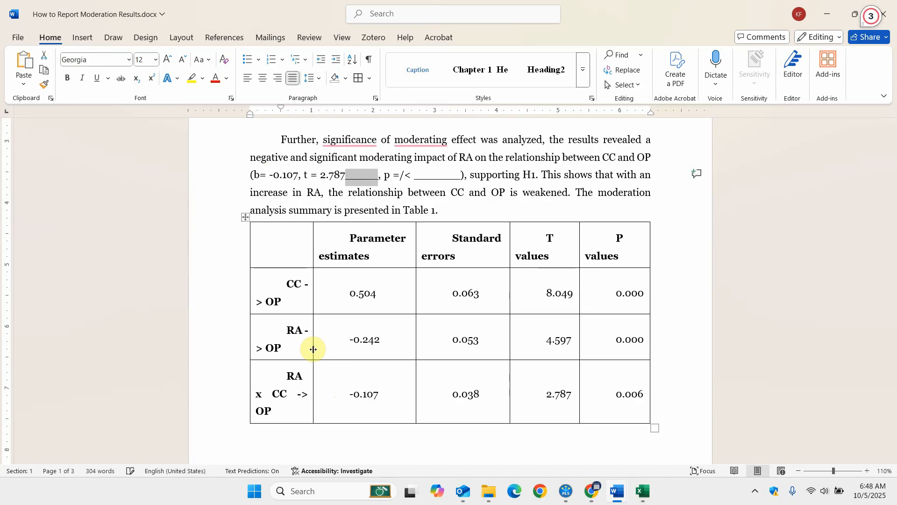
key(Delete)
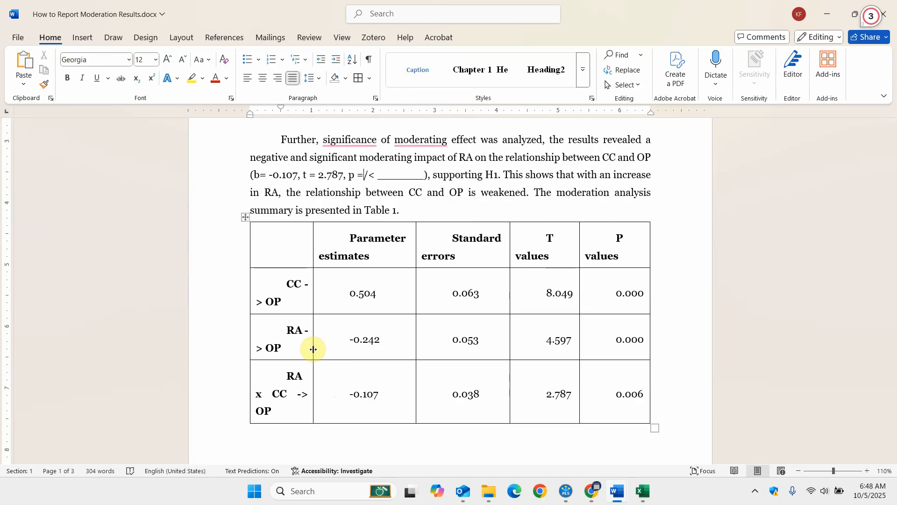
Replace the "/<" and the blank after "p =" with 0.006 so it reads p =0.006.
key(shift+Right)
key(shift+Right)
key(shift+Right)
key(shift+Right)
key(shift+Right)
key(shift+Right)
key(shift+Right)
key(shift+Right)
key(shift+Right)
key(shift+Right)
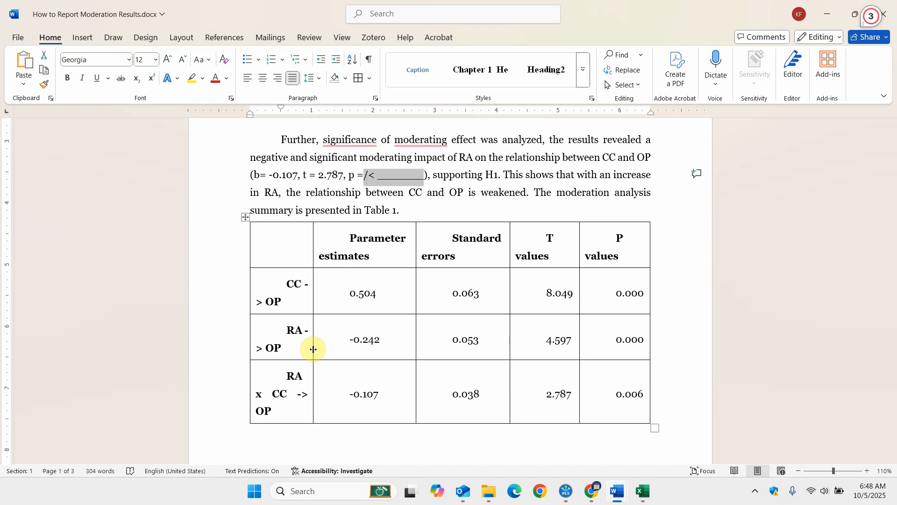
text(0.006)
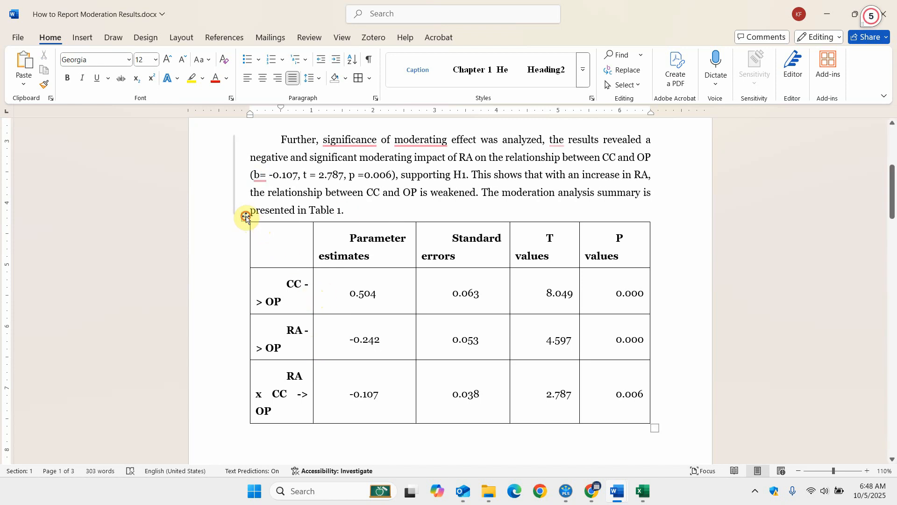
Remove the pasted coefficients table and the empty lines between the significance and slope analysis paragraphs.
click(246, 217)
key(BackSpace)
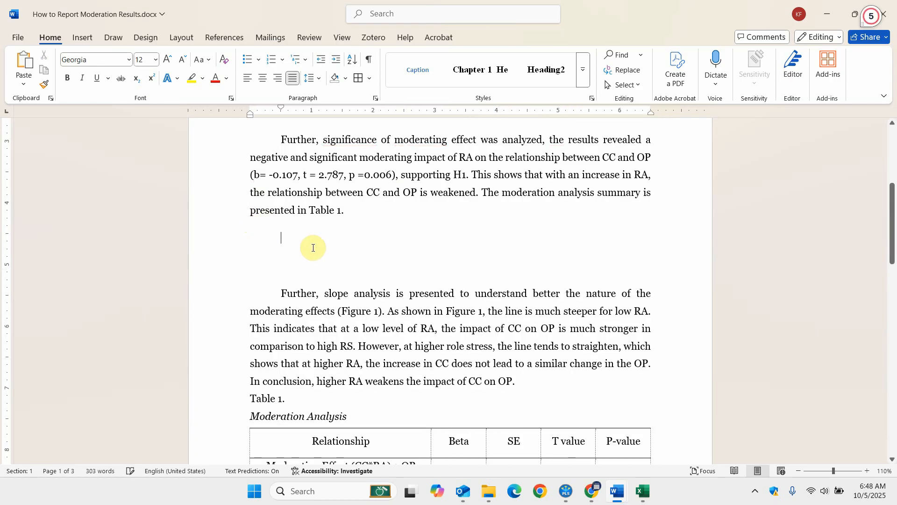
key(Delete)
key(BackSpace)
Delete the empty template table below the Moderation Analysis title under Table 1, leaving a blank line in its place.
scroll(313, 246, down, 2)
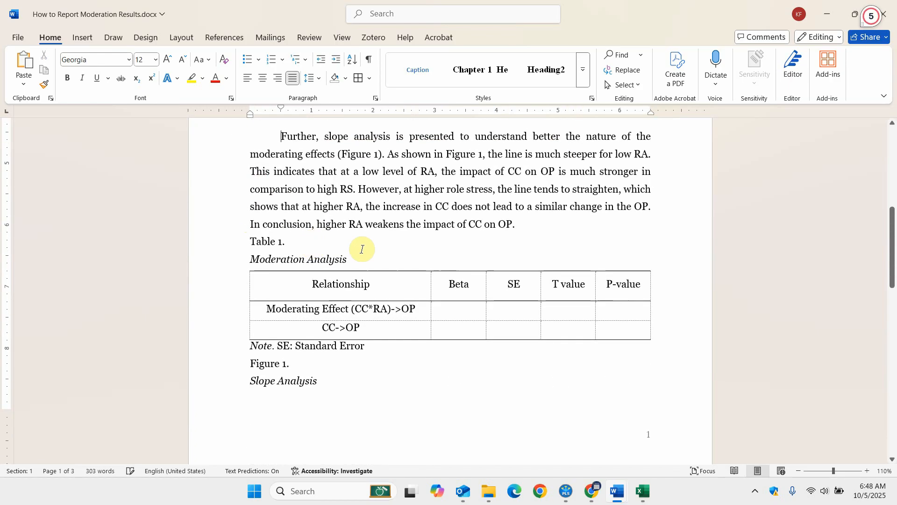
key(Down)
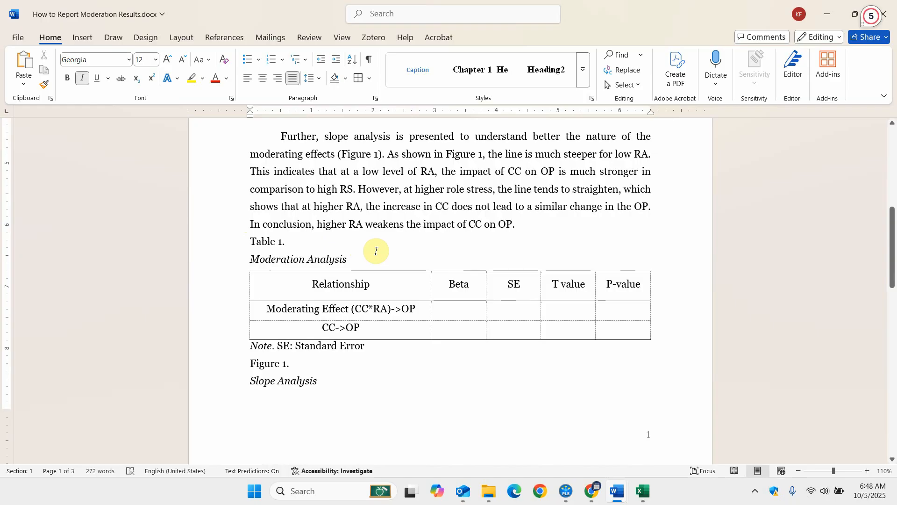
key(End)
key(Return)
key(shift+Down)
key(shift+Down)
key(shift+Down)
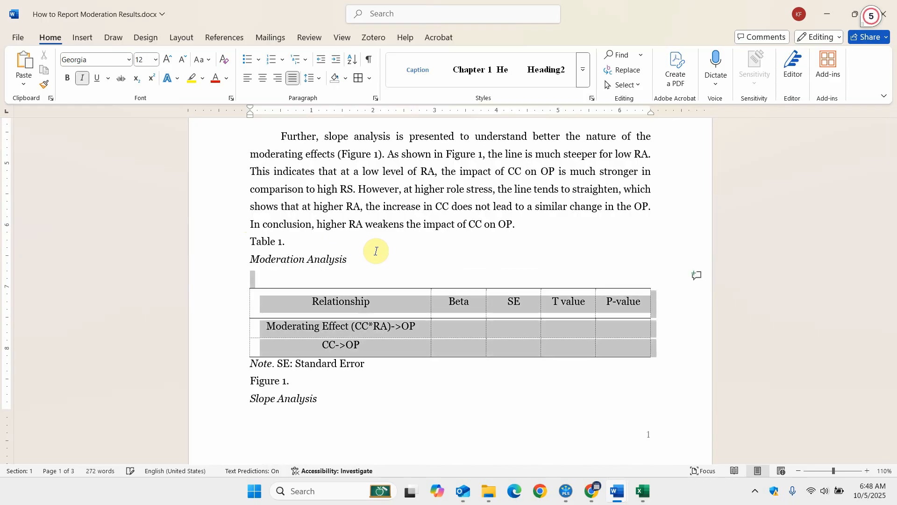
key(Delete)
key(Return)
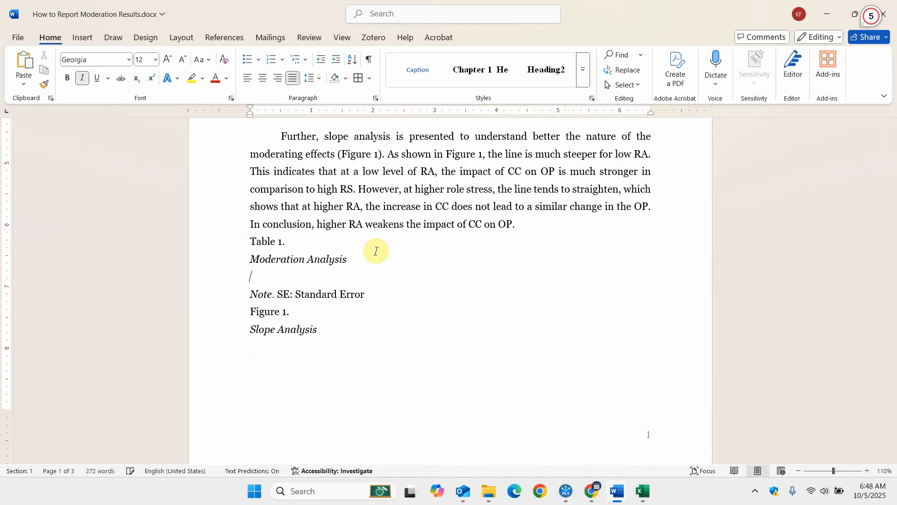
Paste the coefficients table below the Moderation Analysis title, formatted as 10 pt text without bold or first-line indents.
key(ctrl+v)
scroll(314, 217, up, 2)
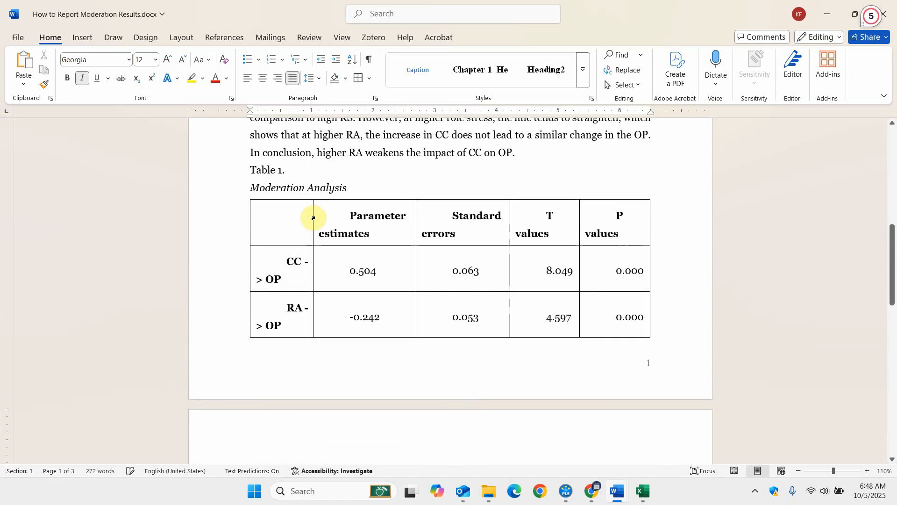
click(265, 213)
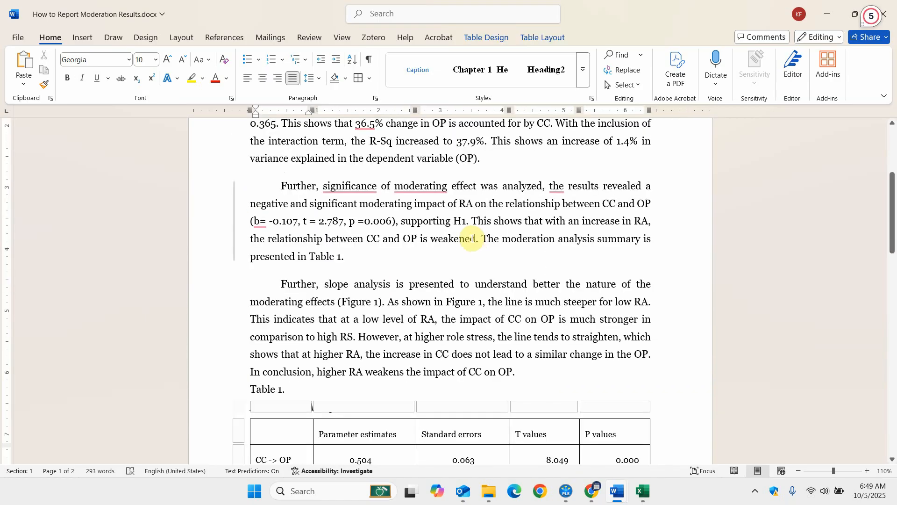
Read the interpretation of RA's moderating effect, and check the slope analysis paragraph against the RA x CC plot in Figure 1.
drag(470, 222, 474, 223)
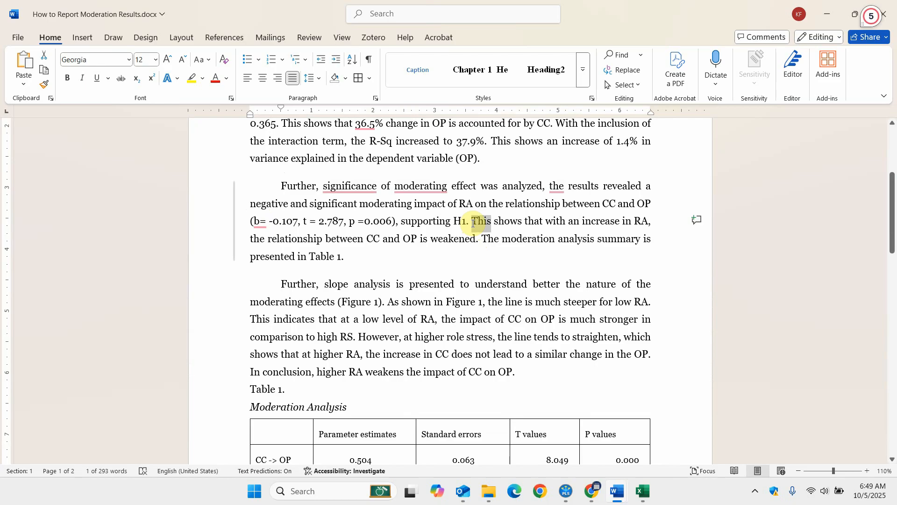
key(shift+Right)
key(shift+Right)
key(shift+Right)
key(shift+Right)
key(shift+Right)
key(shift+Right)
key(shift+Right)
key(shift+Right)
key(shift+Right)
key(shift+Right)
key(shift+Right)
key(shift+Right)
key(shift+Right)
key(shift+Right)
key(shift+Right)
key(shift+Right)
key(shift+Right)
key(shift+Right)
key(shift+Right)
key(shift+Right)
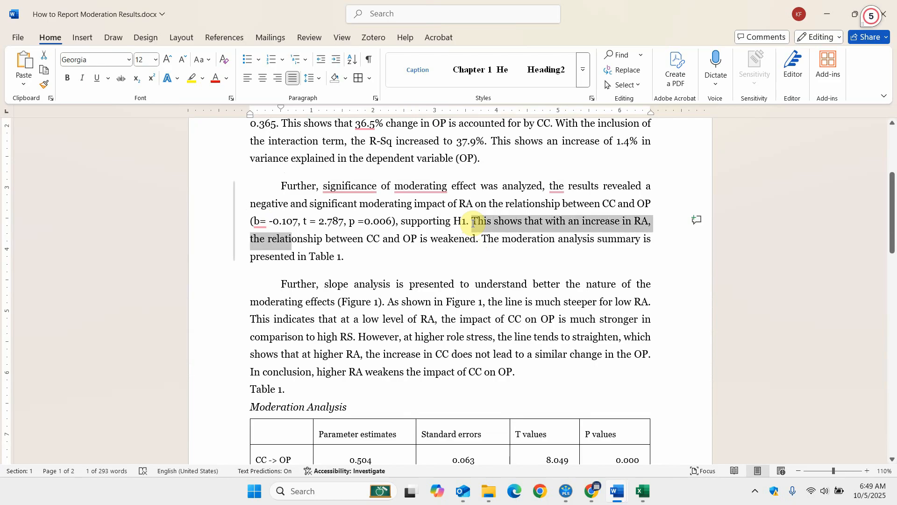
key(shift+Right)
key(shift+Right)
key(shift+Right)
key(shift+Right)
key(shift+Right)
key(shift+Right)
key(shift+Right)
key(shift+Right)
key(shift+Right)
key(shift+Right)
key(shift+Right)
key(shift+Right)
key(shift+Right)
key(shift+Right)
key(shift+Right)
key(shift+Right)
key(shift+Right)
key(shift+Right)
key(shift+Right)
key(shift+Right)
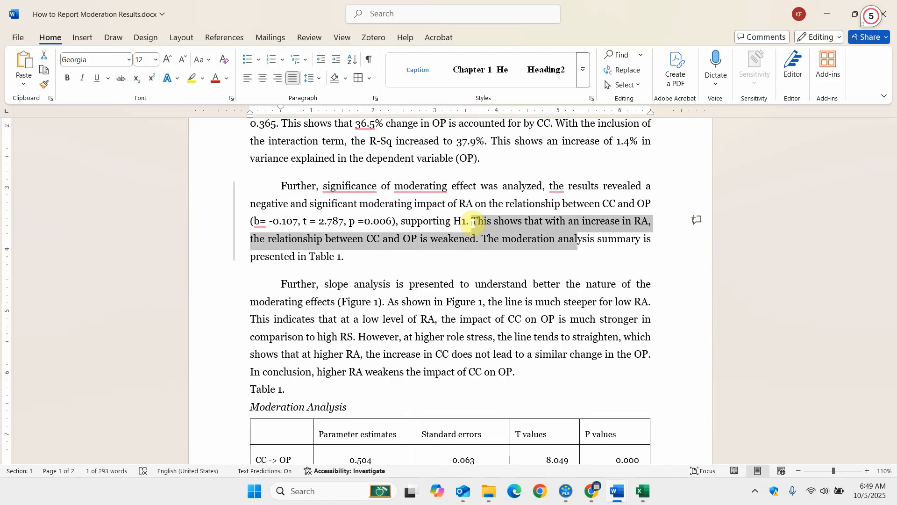
key(shift+Right)
key(shift+Right)
key(shift+Right)
key(shift+Right)
key(shift+Right)
key(shift+Right)
key(shift+Right)
key(shift+Right)
key(shift+Right)
key(shift+Right)
key(shift+Right)
key(shift+Right)
key(shift+Right)
key(shift+Right)
key(shift+Right)
key(shift+Right)
key(shift+Right)
key(shift+Right)
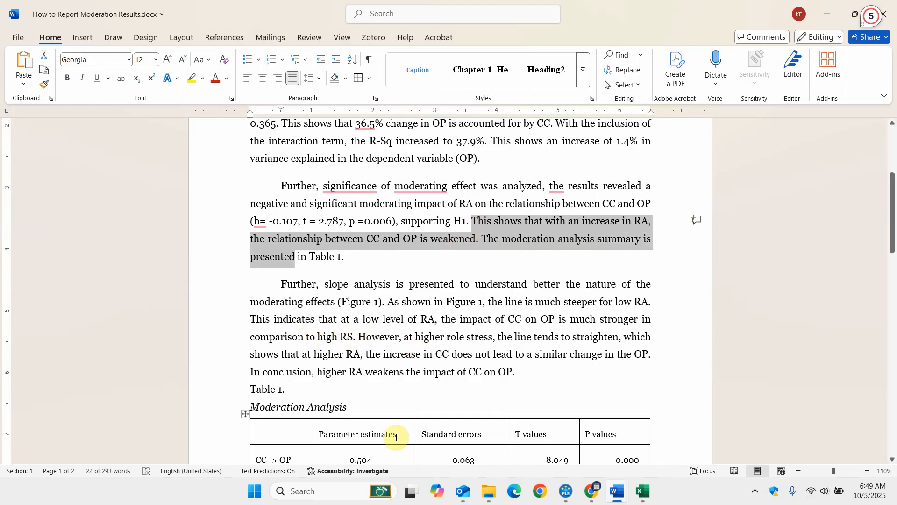
click(374, 309)
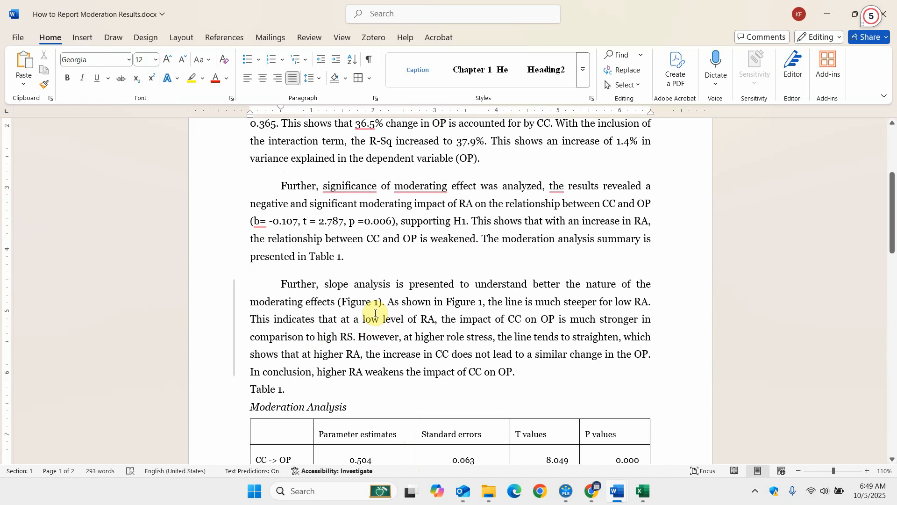
scroll(375, 313, down, 1)
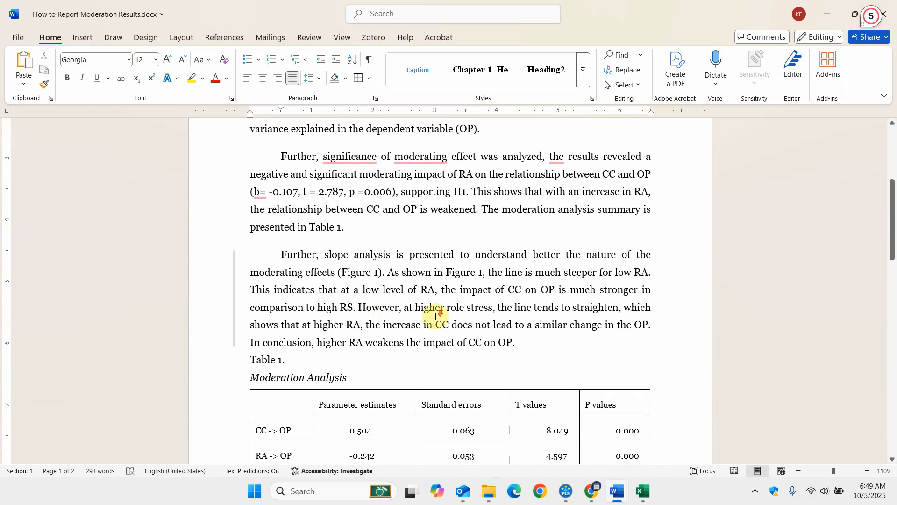
scroll(434, 315, down, 10)
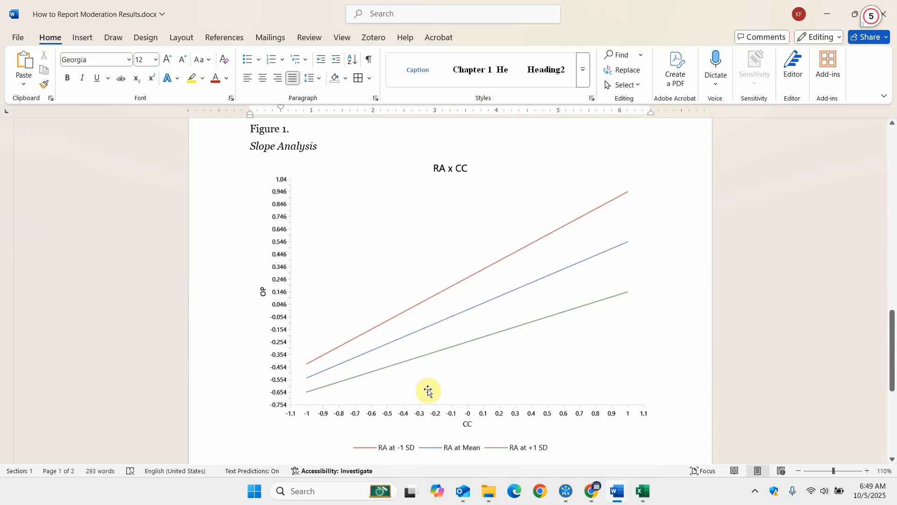
scroll(428, 390, up, 10)
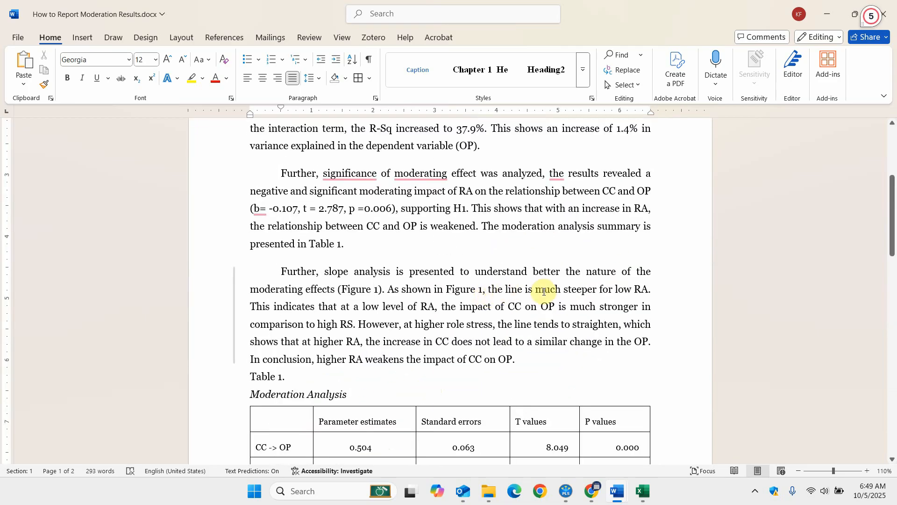
scroll(543, 290, down, 10)
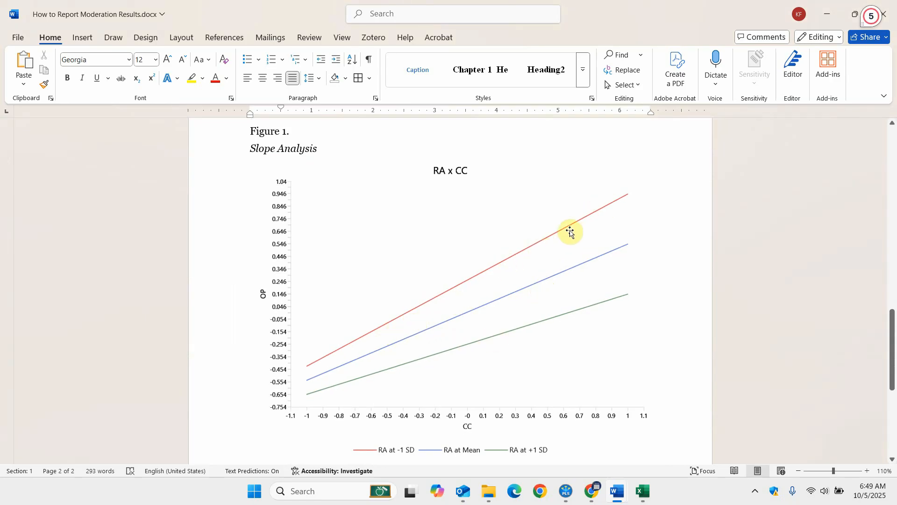
scroll(570, 231, up, 10)
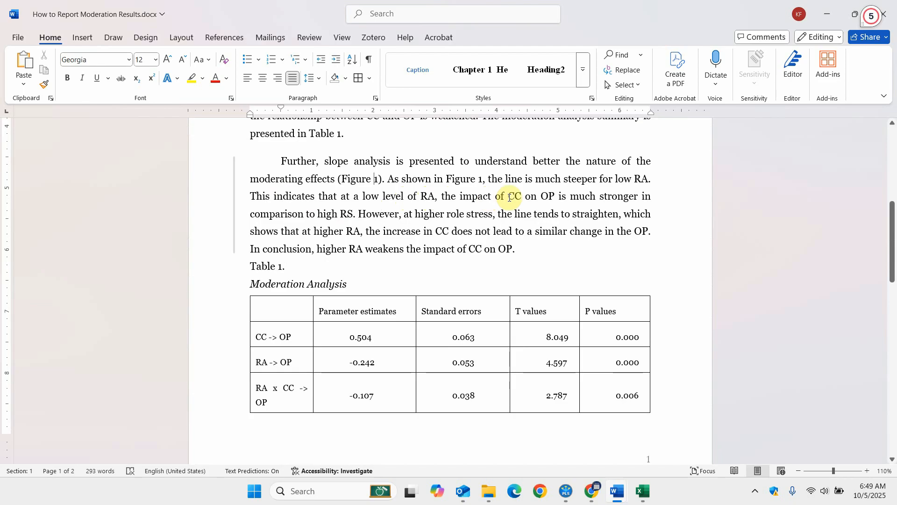
In the slope analysis paragraph, change "high RS" to "high RA" and replace "role stress" with "RA".
click(354, 214)
key(BackSpace)
text(A)
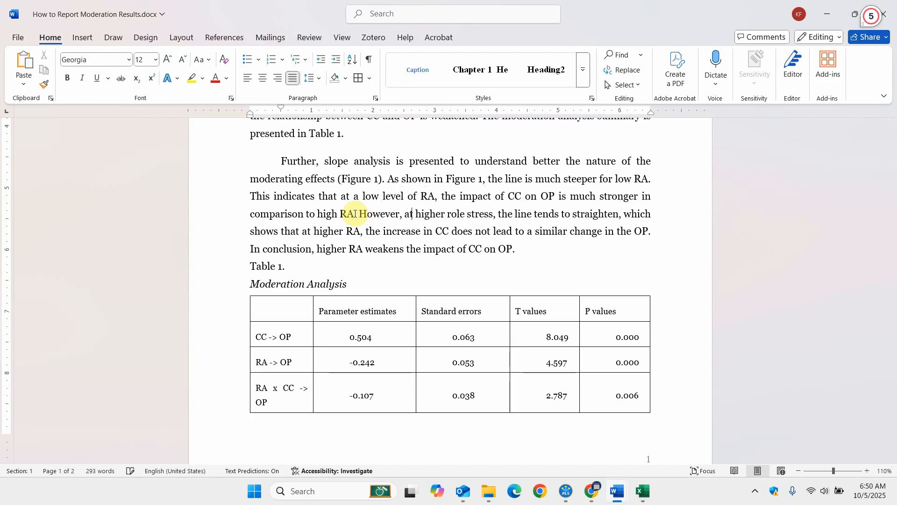
text(RA)
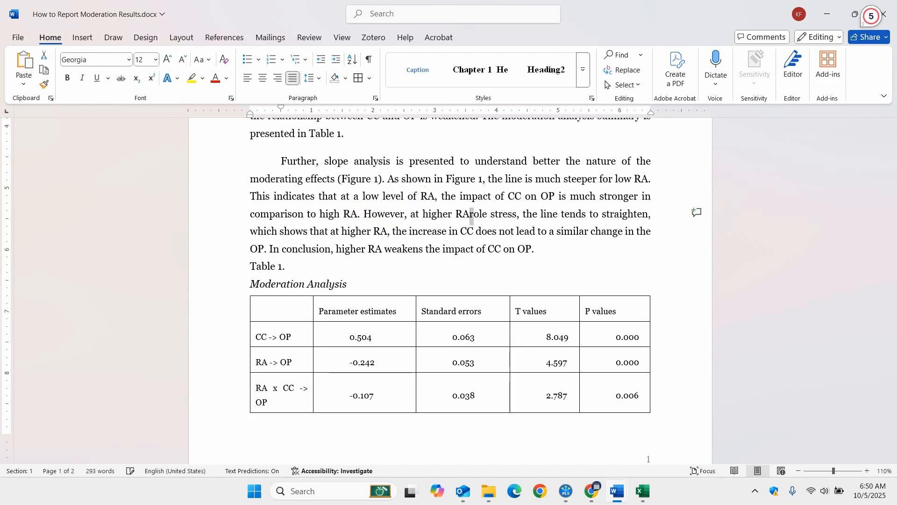
key(shift+Right)
key(shift+Right)
key(shift+Right)
key(shift+Right)
key(shift+Right)
key(shift+Right)
key(shift+Right)
key(Delete)
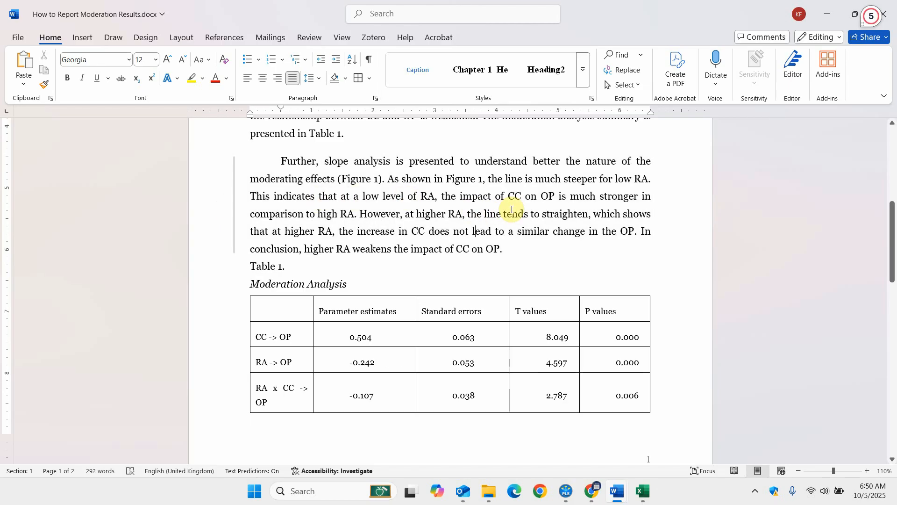
Compare the corrected slope analysis text with the plotted RA levels in Figure 1, and review the report back to the H1 statement.
scroll(511, 210, down, 8)
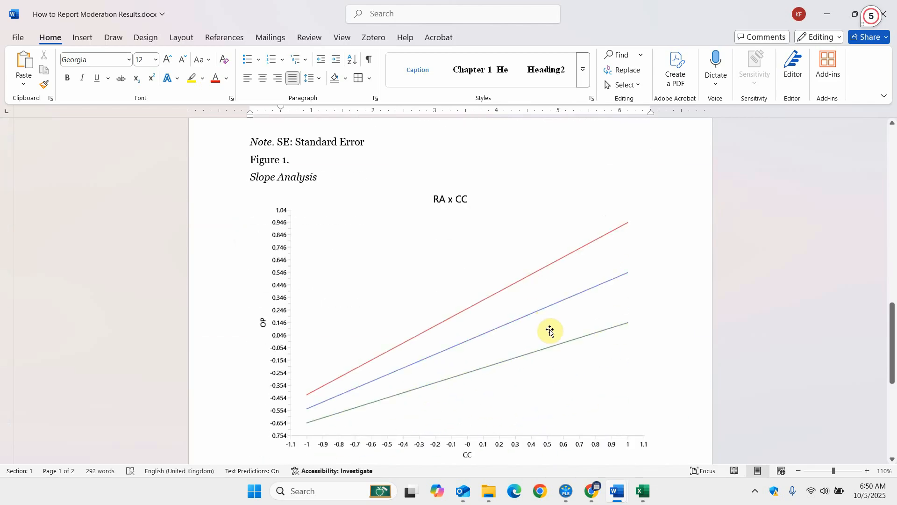
scroll(552, 334, down, 3)
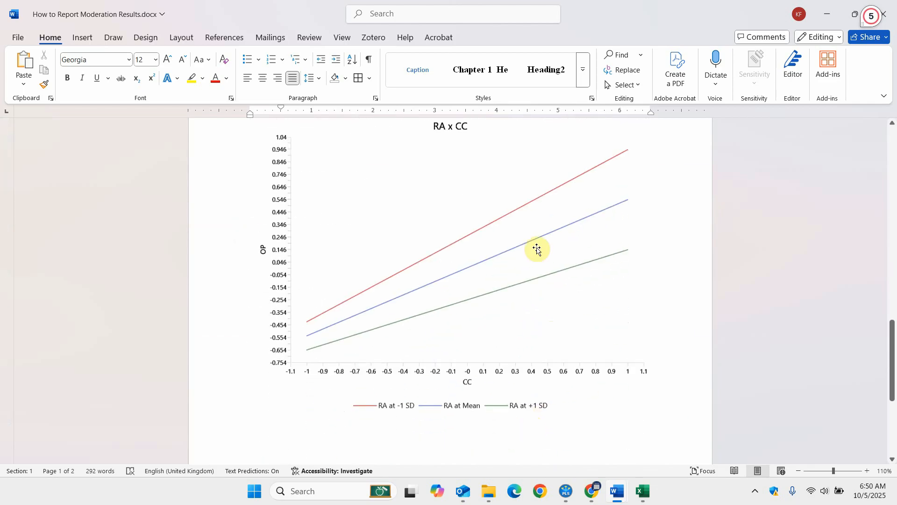
scroll(537, 248, up, 1)
scroll(535, 246, up, 10)
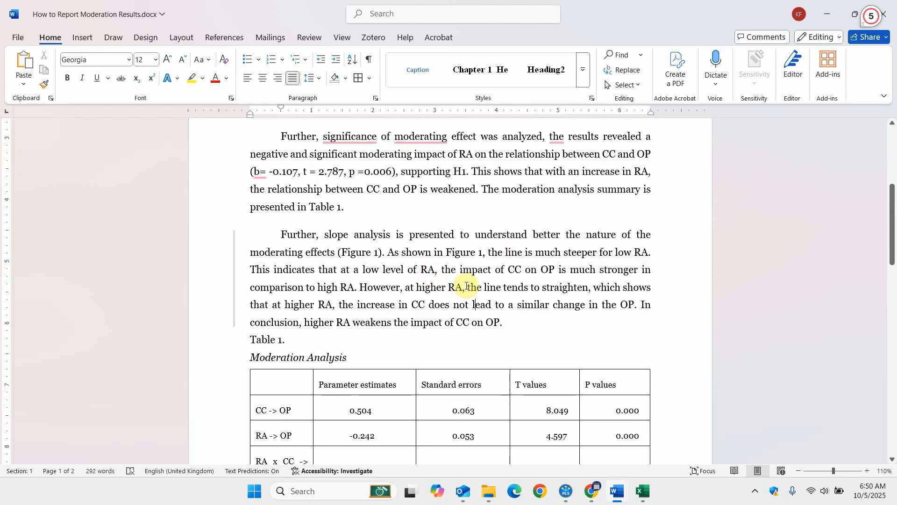
scroll(489, 285, down, 10)
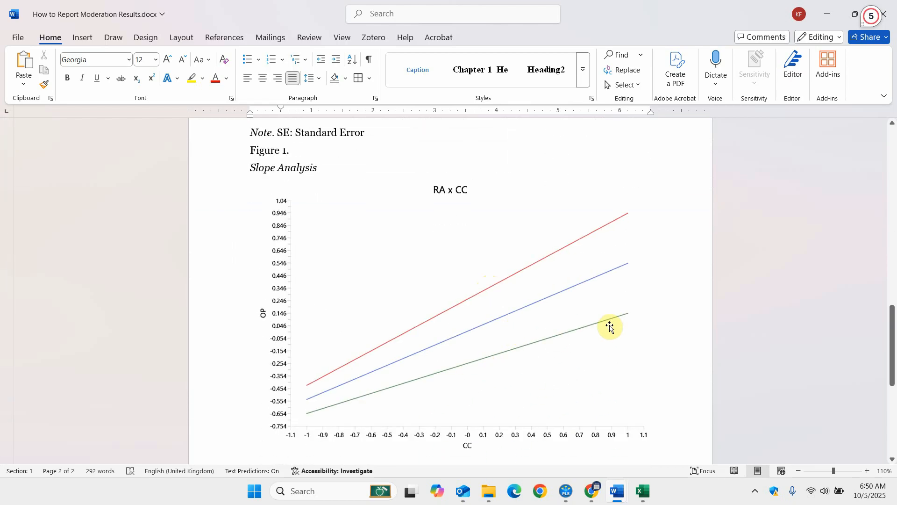
scroll(606, 327, up, 10)
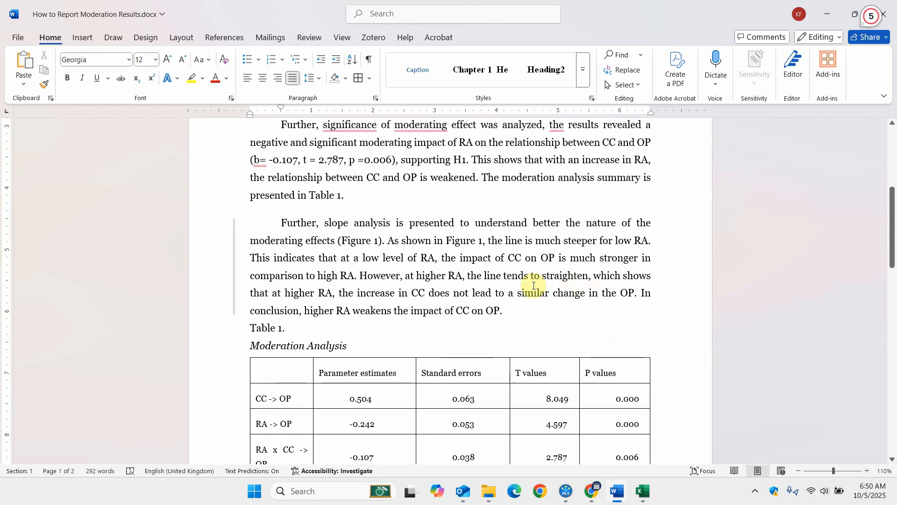
click(474, 293)
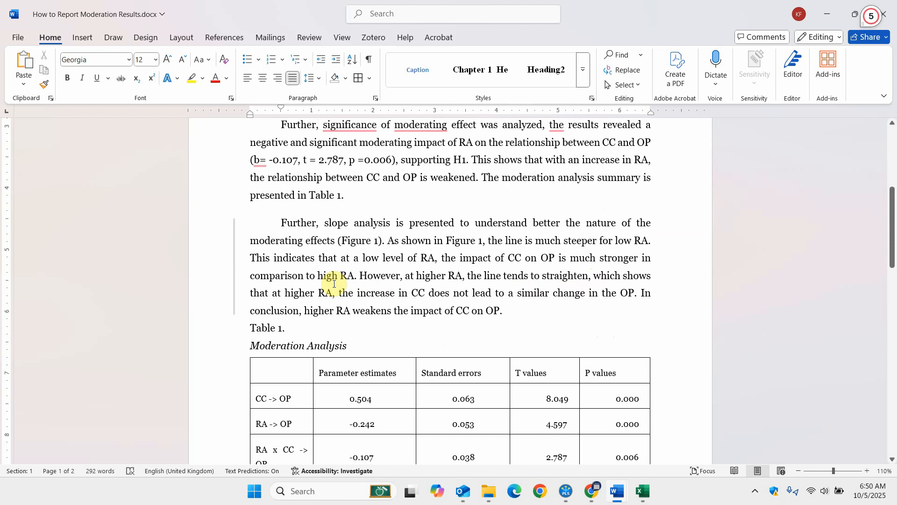
scroll(334, 283, down, 10)
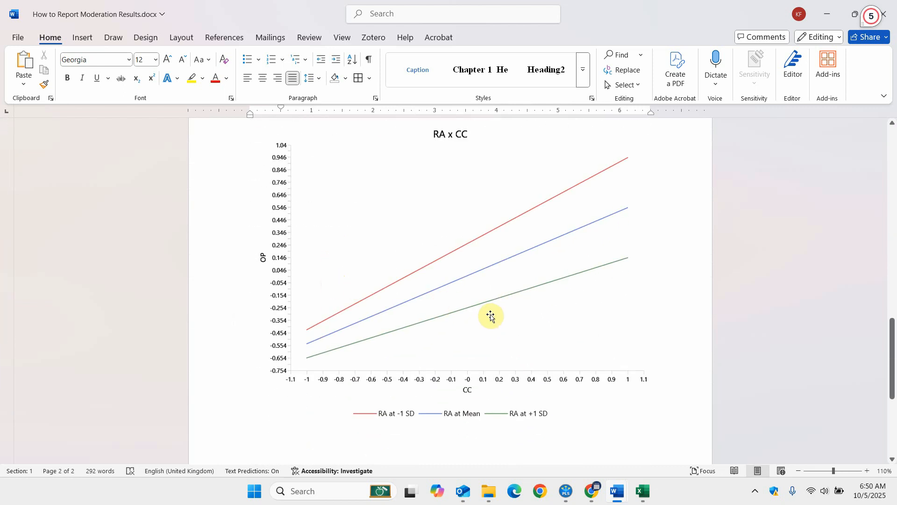
scroll(491, 316, up, 10)
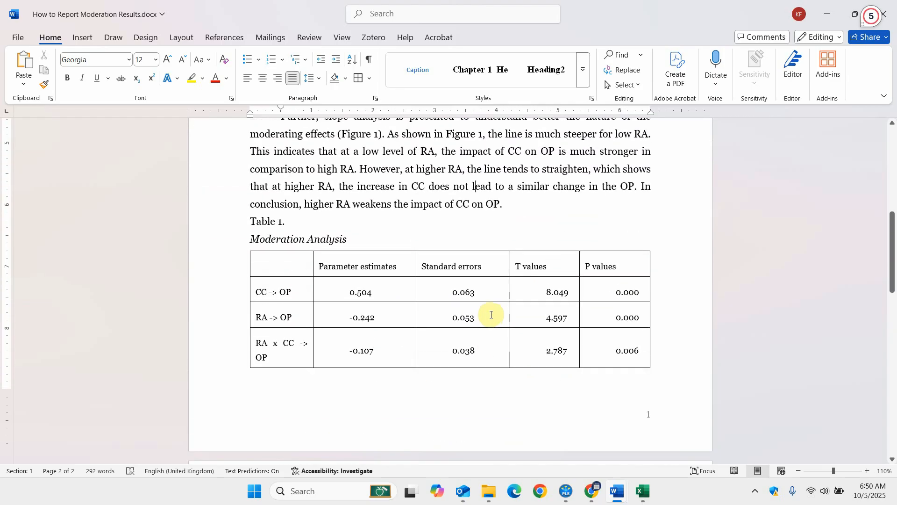
scroll(491, 315, up, 6)
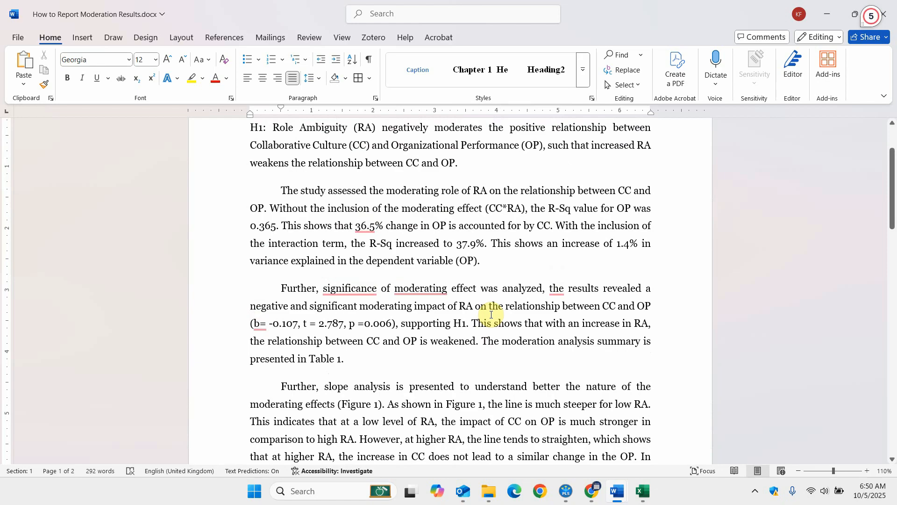
mouse_move(561, 291)
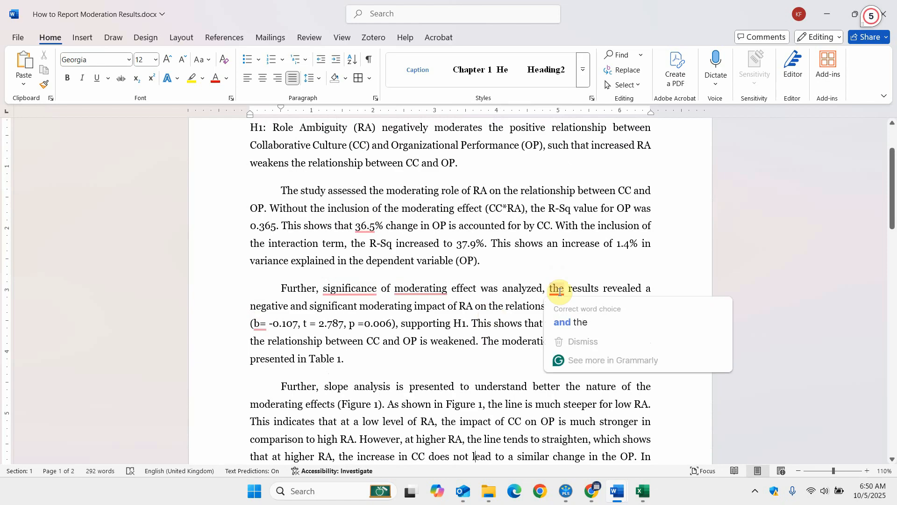
click(487, 255)
scroll(487, 255, up, 2)
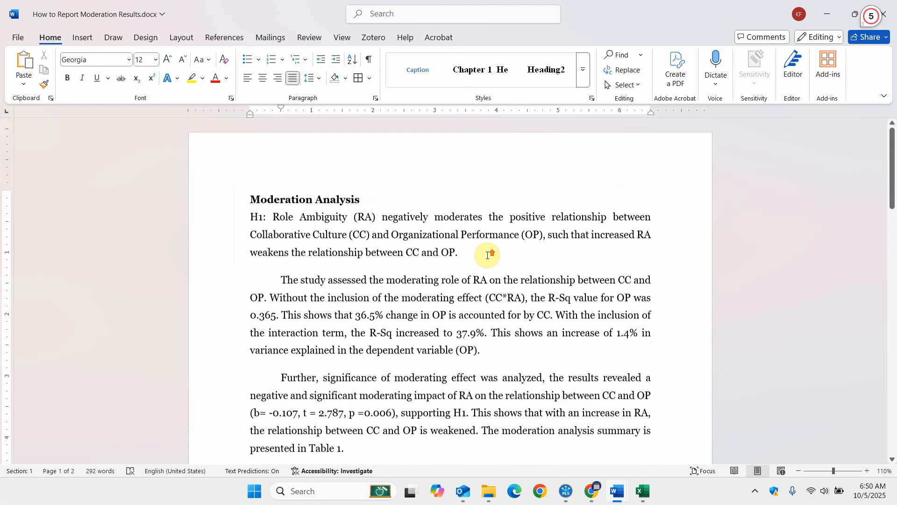